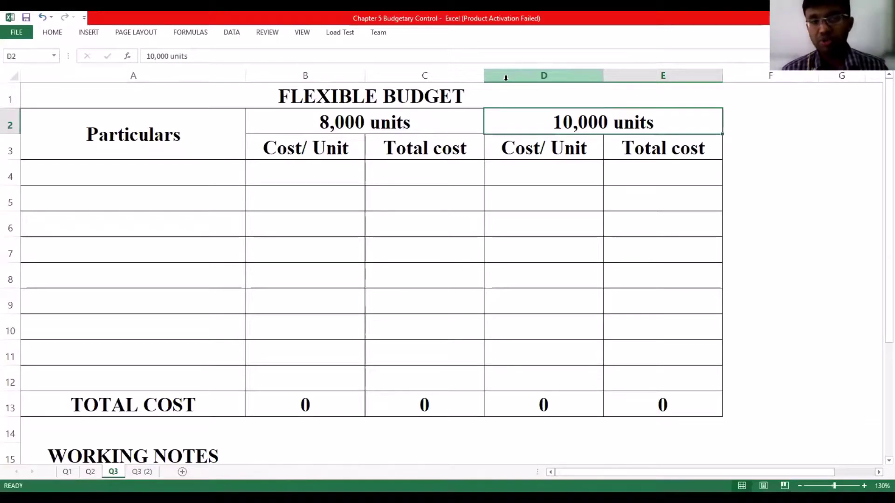
Step: Enter the Material item in A4 with a cost of 70 per unit in B4
{"action": "left_click", "coordinate": [243, 179]}
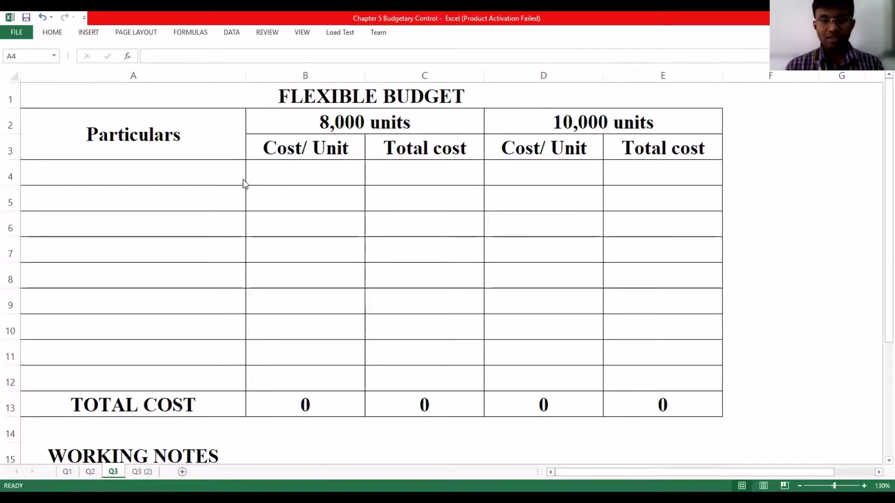
{"action": "left_click", "coordinate": [245, 181]}
{"action": "type", "text": "Material"}
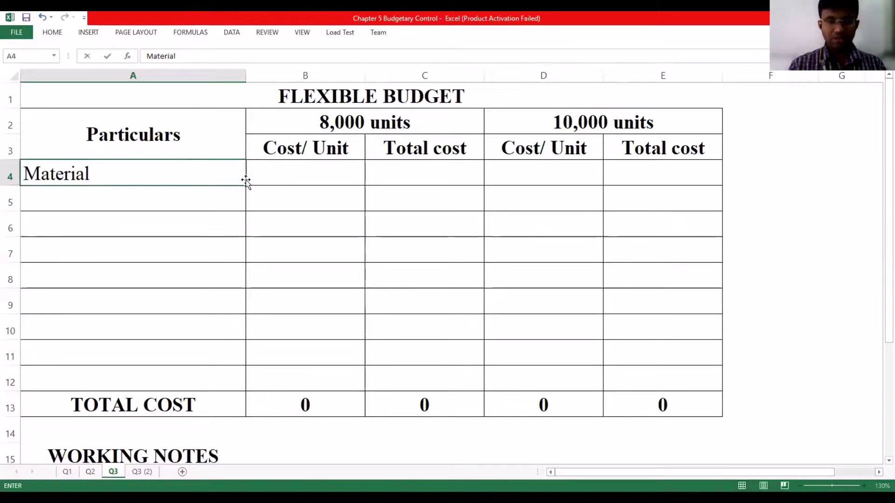
{"action": "key", "text": "Tab"}
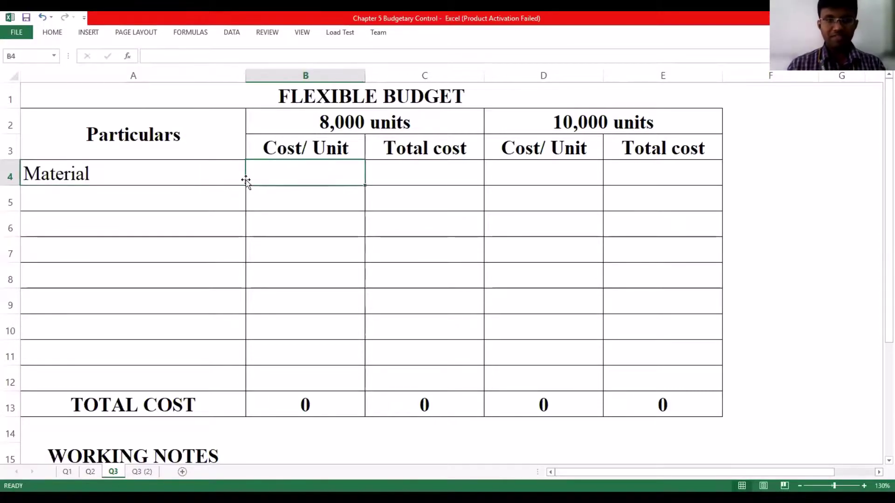
{"action": "type", "text": "70"}
{"action": "key", "text": "Tab"}
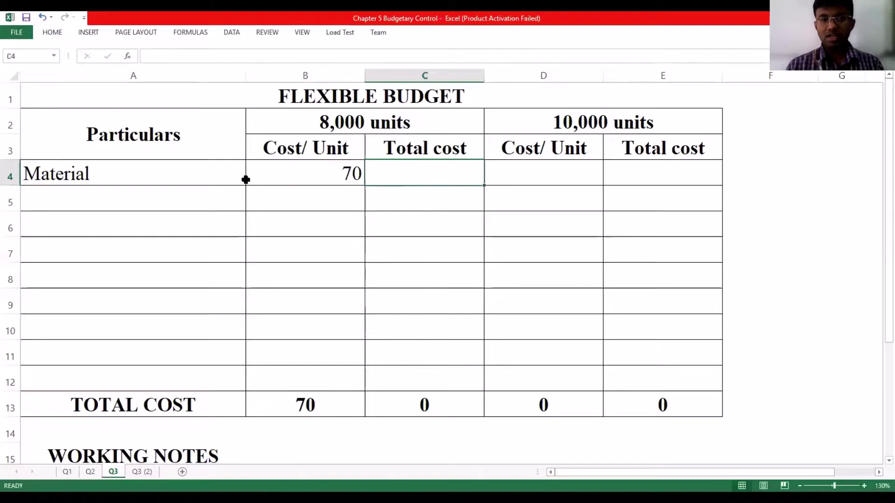
Step: Centre the figures in B4:E13 and show them with two decimal places
{"action": "key", "text": "Left"}
{"action": "key", "text": "shift+Down"}
{"action": "key", "text": "shift+Down"}
{"action": "key", "text": "shift+Down"}
{"action": "key", "text": "shift+Down"}
{"action": "key", "text": "shift+Down"}
{"action": "key", "text": "shift+Down"}
{"action": "key", "text": "shift+Down"}
{"action": "key", "text": "shift+Down"}
{"action": "key", "text": "shift+Down"}
{"action": "key", "text": "shift+Down"}
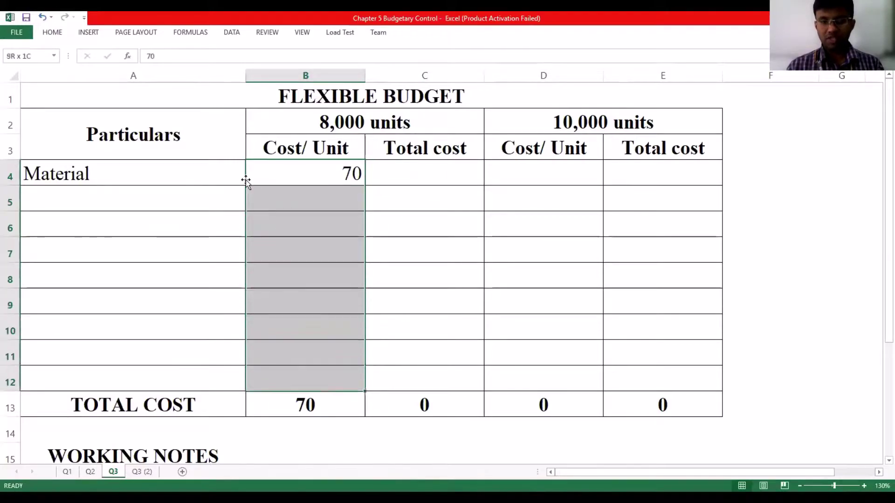
{"action": "key", "text": "shift+Right"}
{"action": "key", "text": "shift+Right"}
{"action": "key", "text": "shift+Right"}
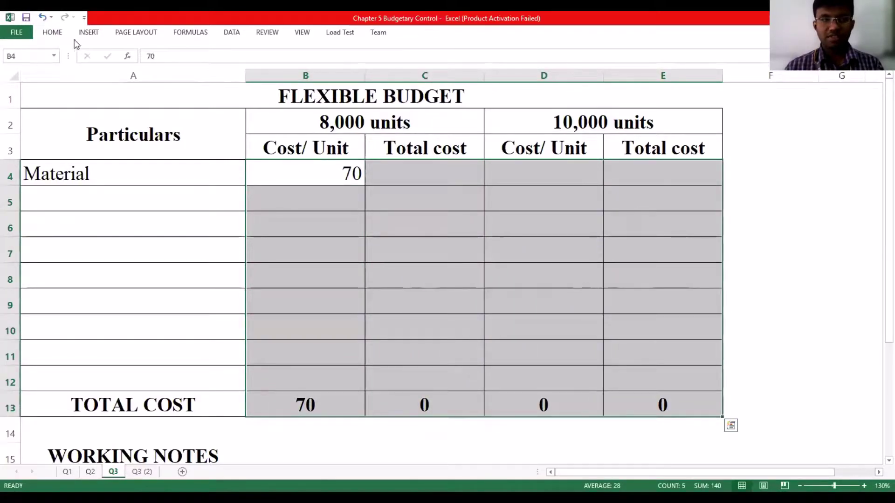
{"action": "left_click", "coordinate": [42, 36]}
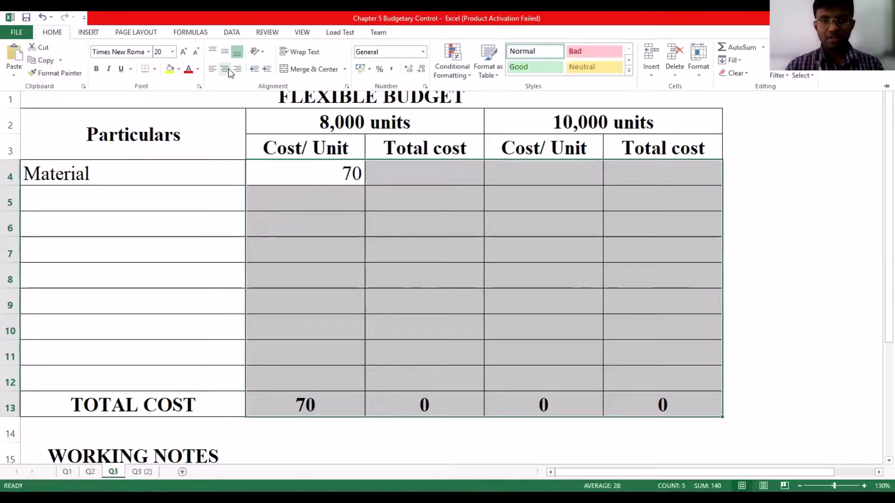
{"action": "left_click", "coordinate": [224, 69]}
{"action": "left_click", "coordinate": [408, 70]}
{"action": "left_click", "coordinate": [408, 70]}
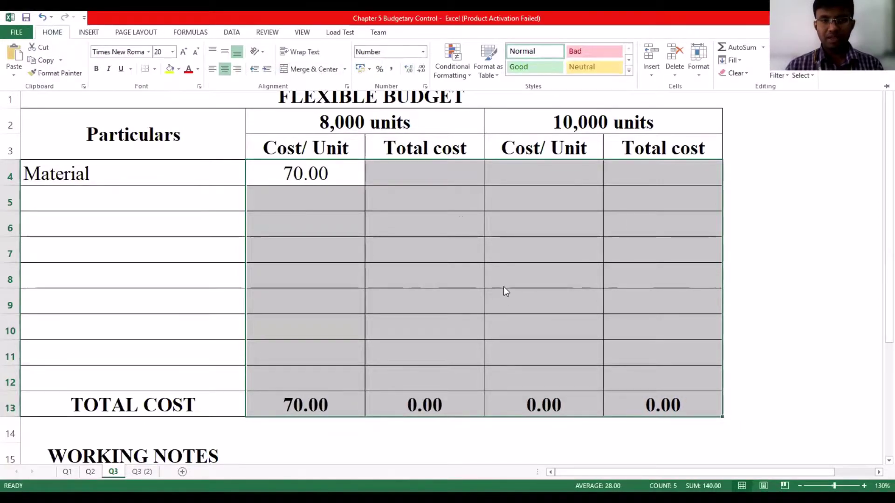
Step: Compute the 8,000-unit Material total in C4 with =B4*8000
{"action": "left_click", "coordinate": [443, 172]}
{"action": "type", "text": "="}
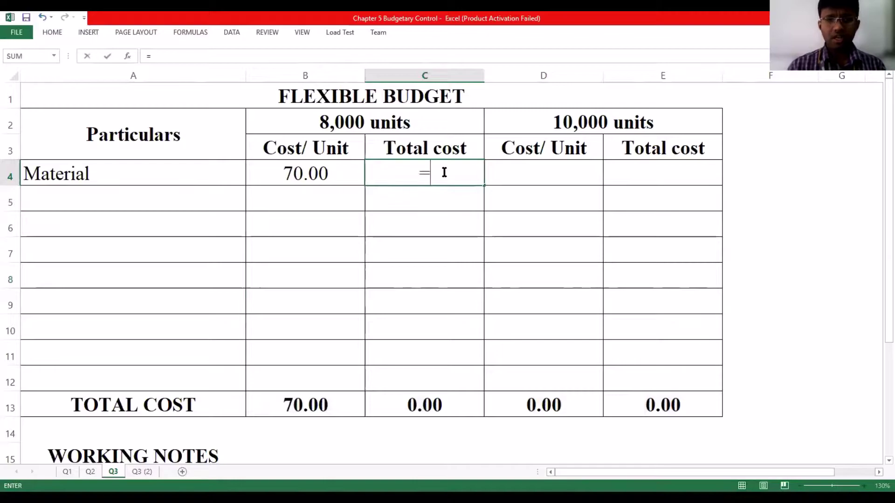
{"action": "key", "text": "Left"}
{"action": "type", "text": "*8000"}
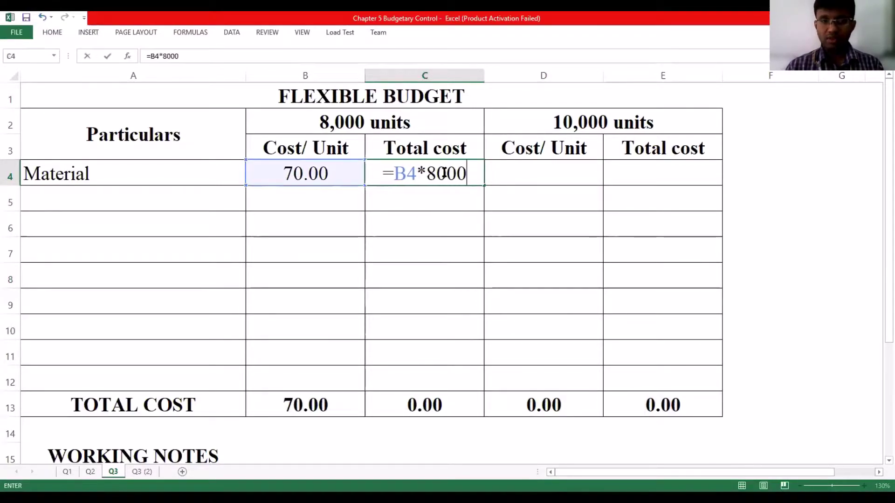
{"action": "key", "text": "Return"}
{"action": "key", "text": "Right"}
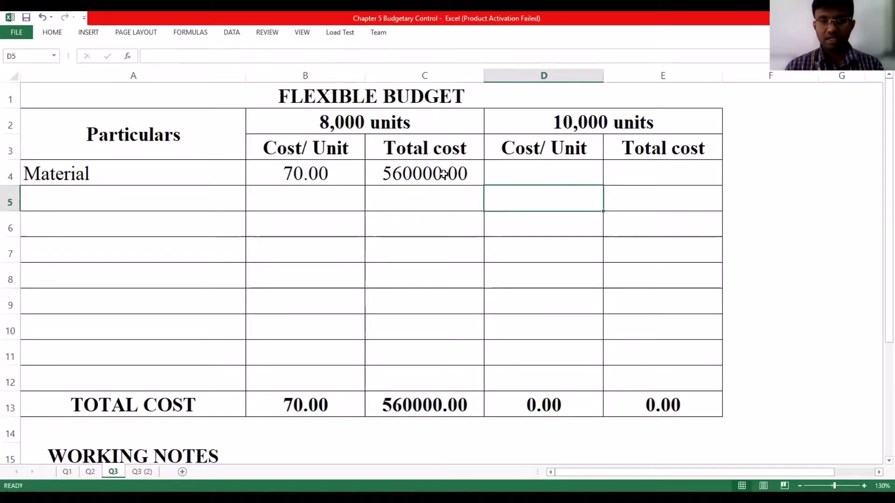
Step: Apply the custom #,##0.00 number format to the budget figures B4:E13
{"action": "left_click_drag", "start_coordinate": [273, 174], "coordinate": [663, 414]}
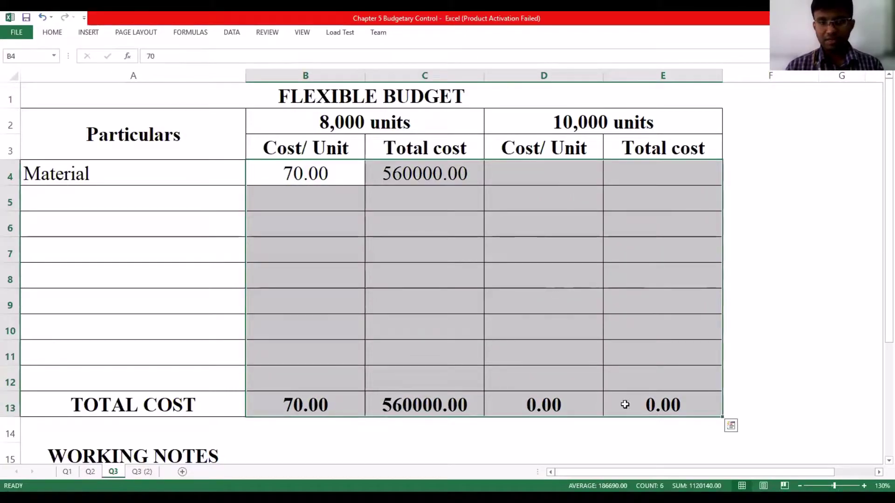
{"action": "right_click", "coordinate": [551, 382]}
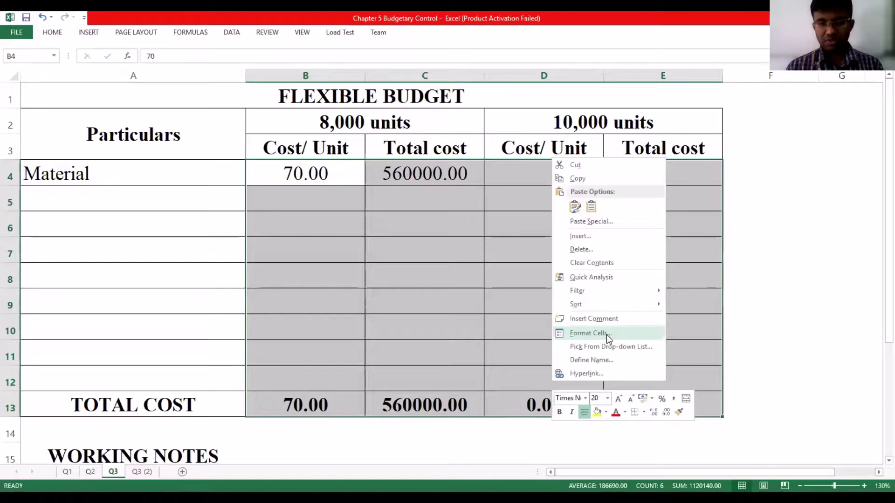
{"action": "key", "text": "Return"}
{"action": "left_click", "coordinate": [517, 330]}
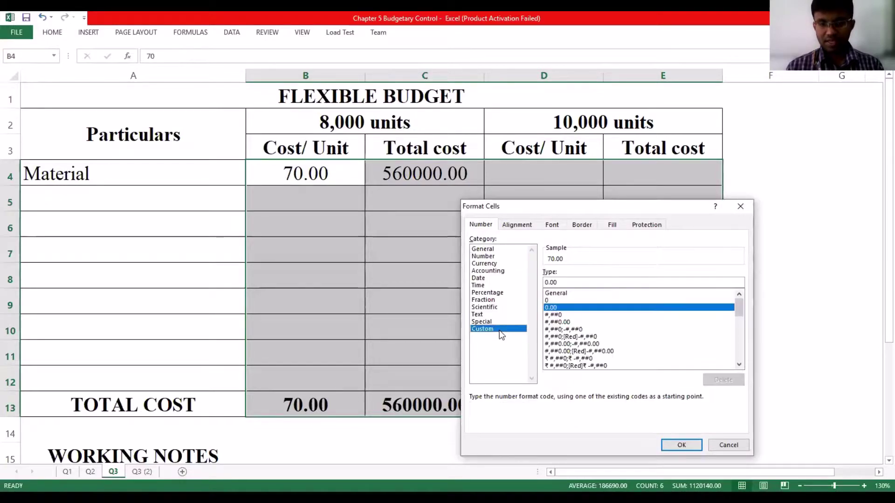
{"action": "left_click", "coordinate": [574, 322]}
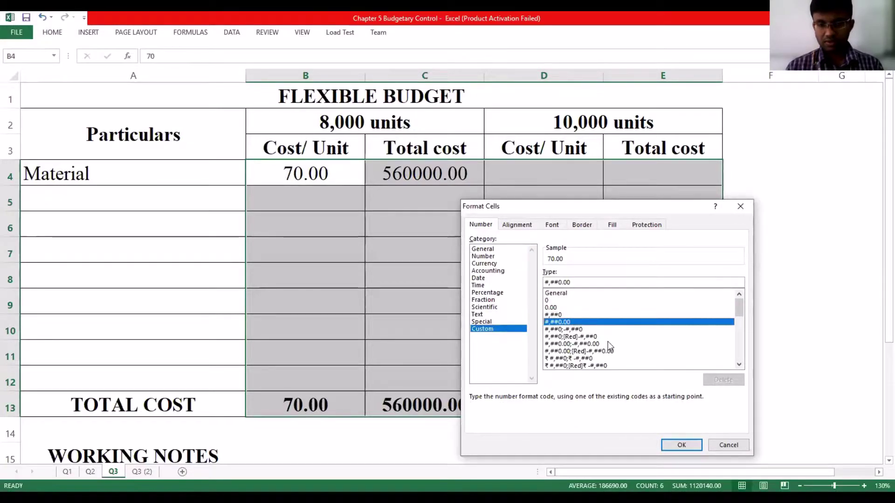
{"action": "left_click", "coordinate": [684, 444]}
{"action": "left_click", "coordinate": [582, 326]}
Step: Enter 70 per unit in D4 and the 10,000-unit Material total =D4*10000 in E4
{"action": "left_click", "coordinate": [583, 178]}
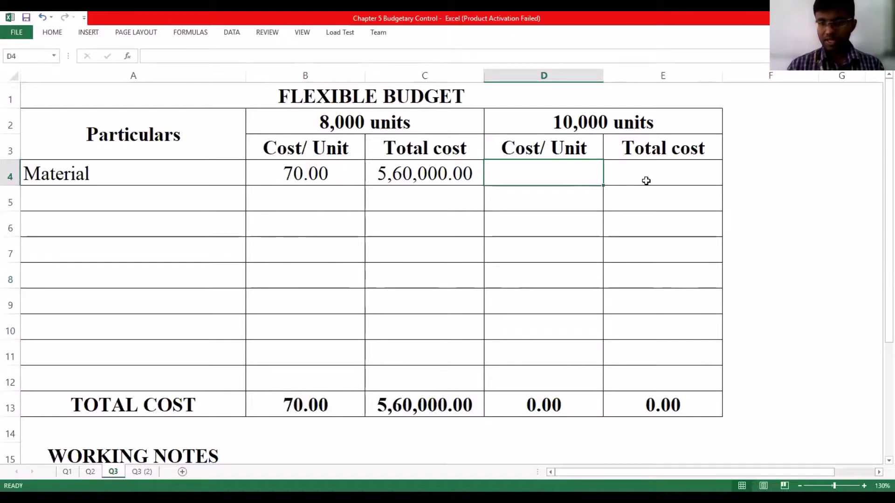
{"action": "type", "text": "800"}
{"action": "key", "text": "BackSpace"}
{"action": "key", "text": "BackSpace"}
{"action": "key", "text": "BackSpace"}
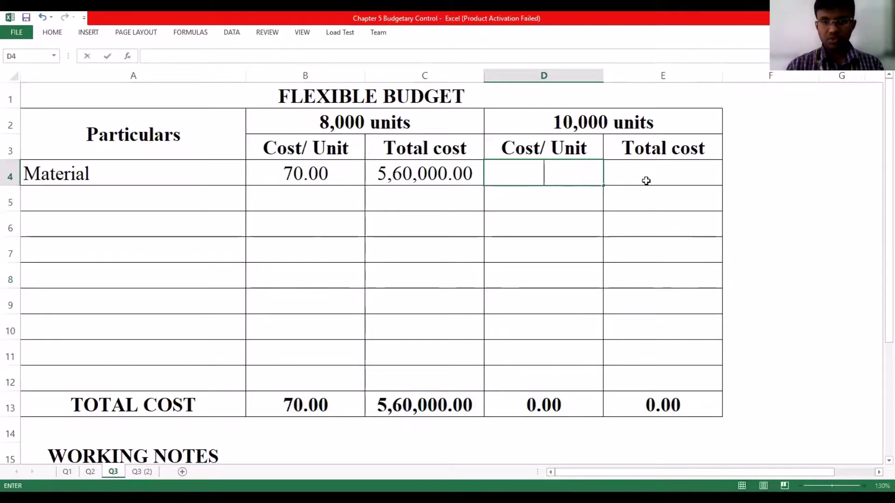
{"action": "type", "text": "70"}
{"action": "left_click", "coordinate": [646, 180]}
{"action": "type", "text": "="}
{"action": "key", "text": "Left"}
{"action": "type", "text": "*1"}
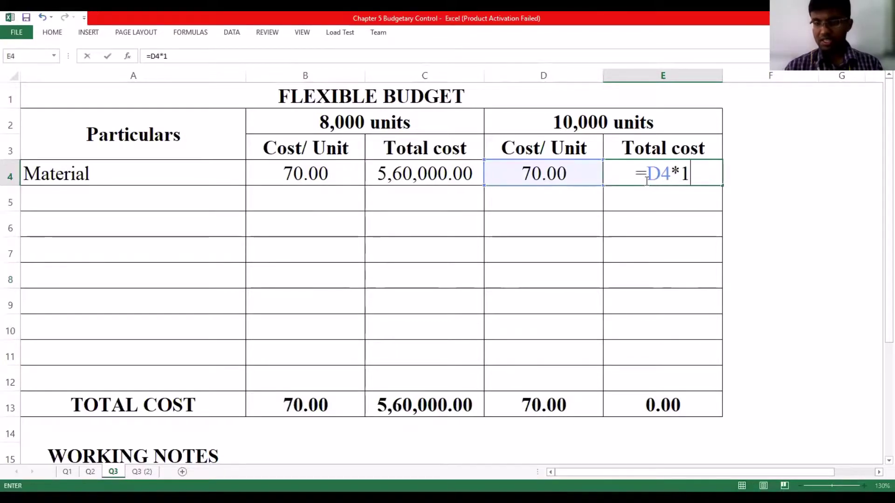
{"action": "type", "text": "0000"}
{"action": "key", "text": "Return"}
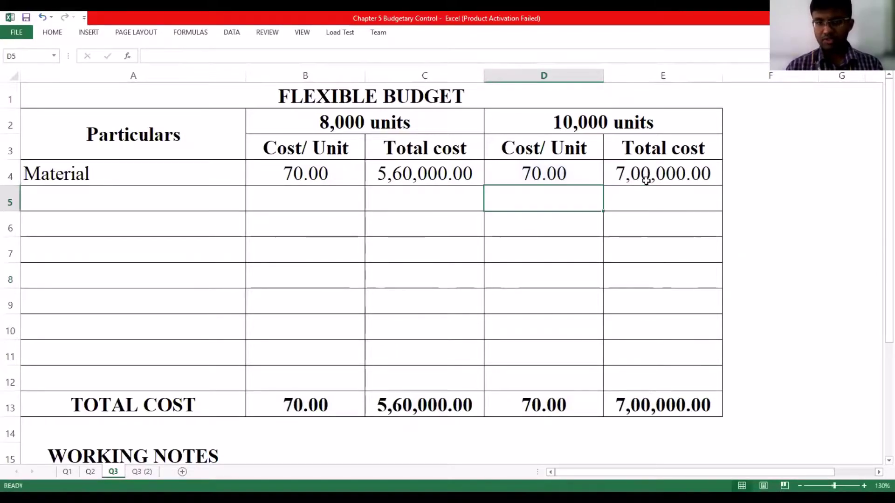
{"action": "key", "text": "Left"}
{"action": "key", "text": "Left"}
{"action": "key", "text": "Left"}
Step: Add Labour in A5 at 25 per unit with 8,000-unit total =B5*8000
{"action": "key", "text": "alt+Tab"}
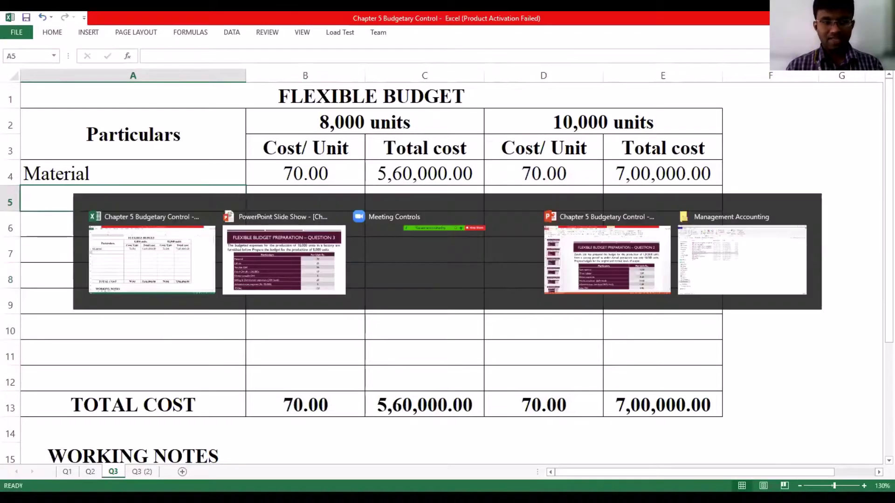
{"action": "type", "text": "Labour"}
{"action": "key", "text": "Tab"}
{"action": "type", "text": "25"}
{"action": "key", "text": "Tab"}
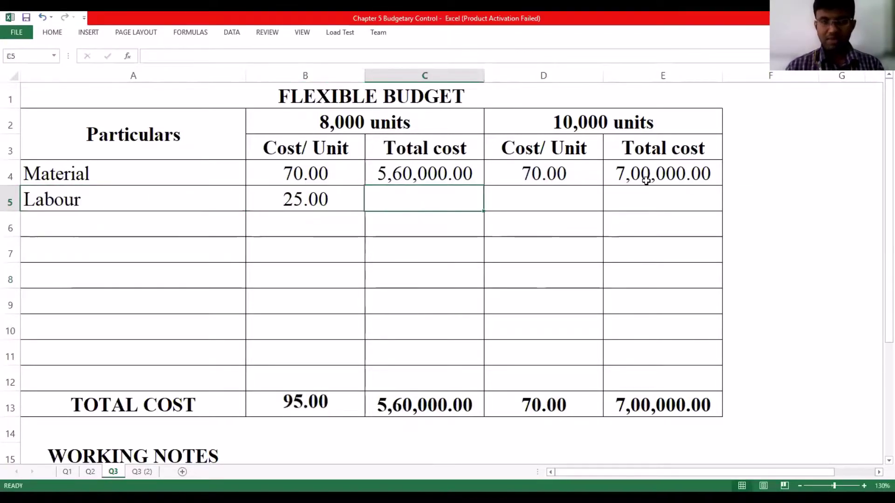
{"action": "type", "text": "="}
{"action": "key", "text": "Left"}
{"action": "type", "text": "*8"}
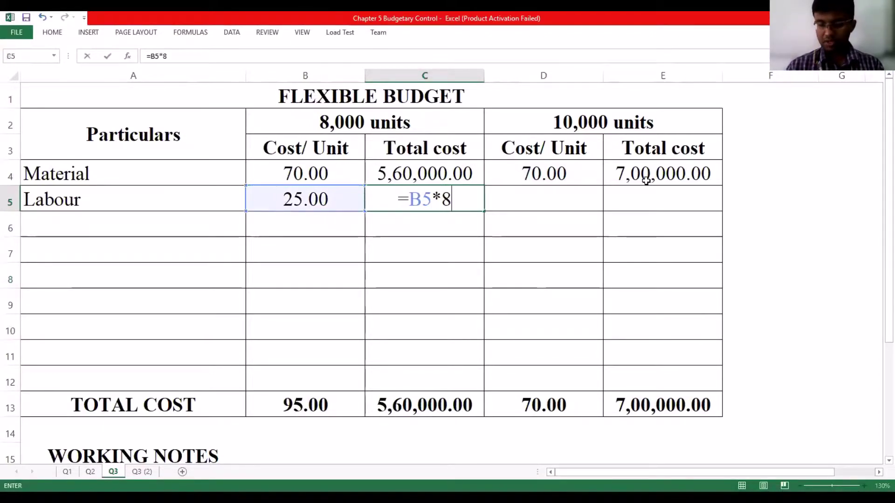
{"action": "type", "text": "000"}
{"action": "key", "text": "Return"}
Step: Enter 25 per unit in D5 and the 10,000-unit Labour total =D5*10000 in E5
{"action": "key", "text": "Right"}
{"action": "key", "text": "Right"}
{"action": "key", "text": "Right"}
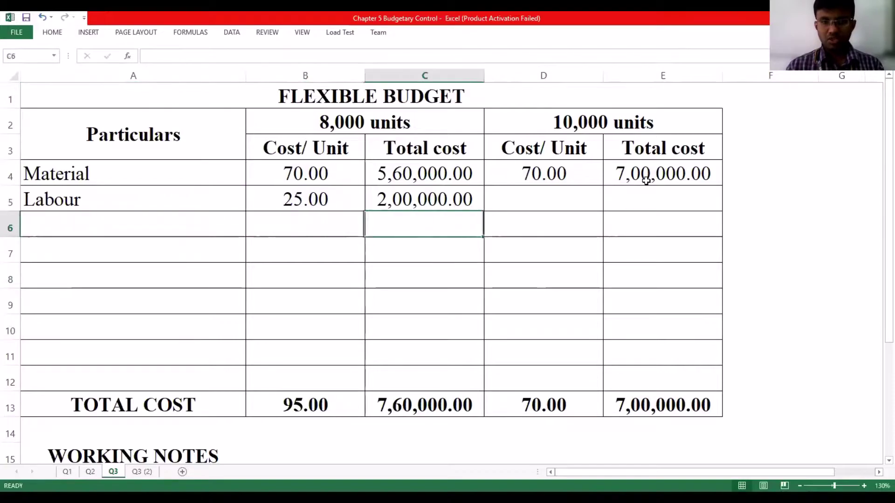
{"action": "key", "text": "Up"}
{"action": "type", "text": "25"}
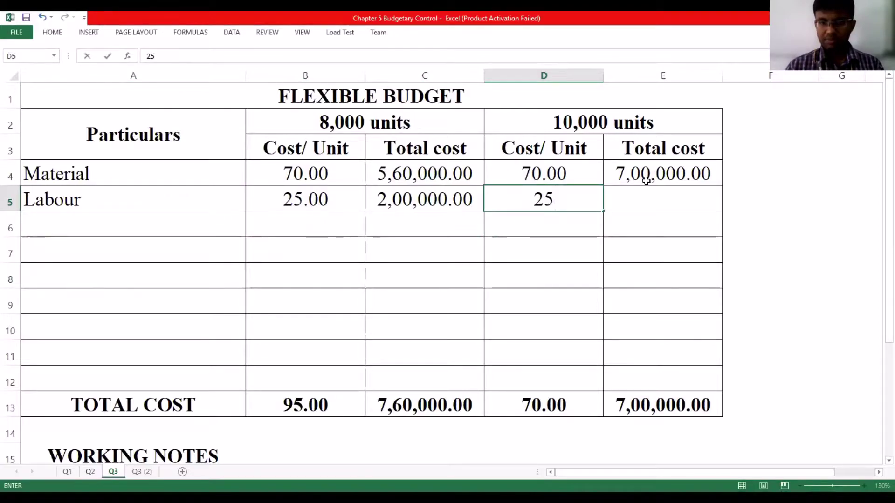
{"action": "key", "text": "Right"}
{"action": "type", "text": "="}
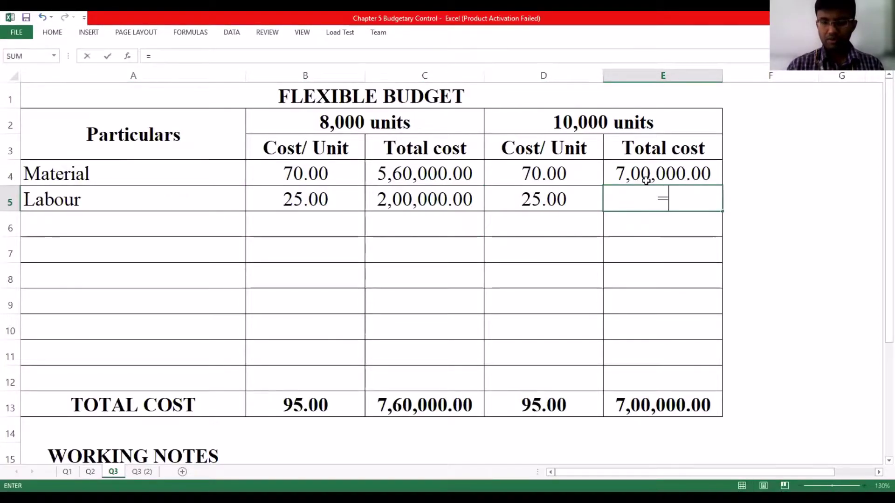
{"action": "key", "text": "Left"}
{"action": "type", "text": "*10000"}
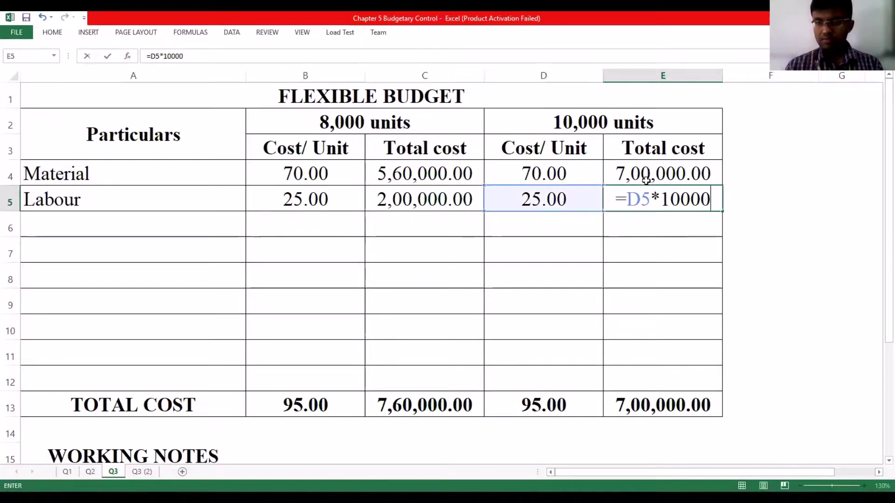
{"action": "key", "text": "Return"}
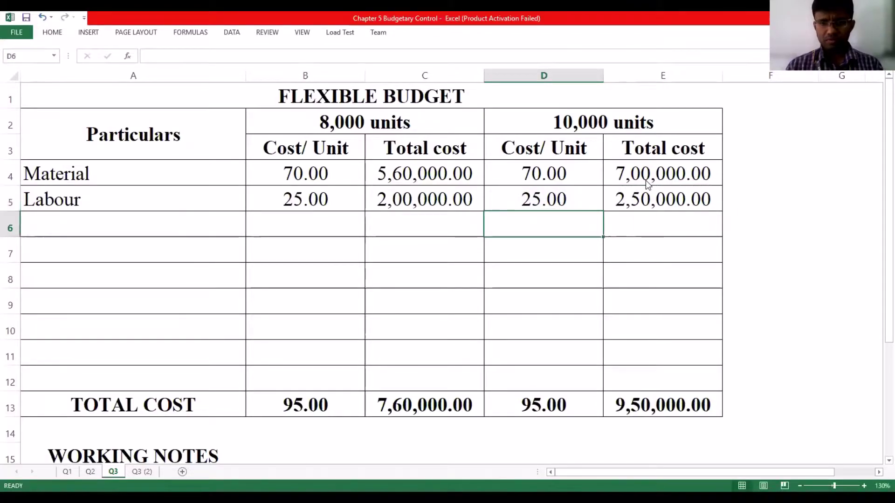
Step: Add Variable OH at 20 per unit with 8,000-unit total =B6*8000
{"action": "key", "text": "Left"}
{"action": "key", "text": "Left"}
{"action": "key", "text": "Left"}
{"action": "type", "text": "Vari"}
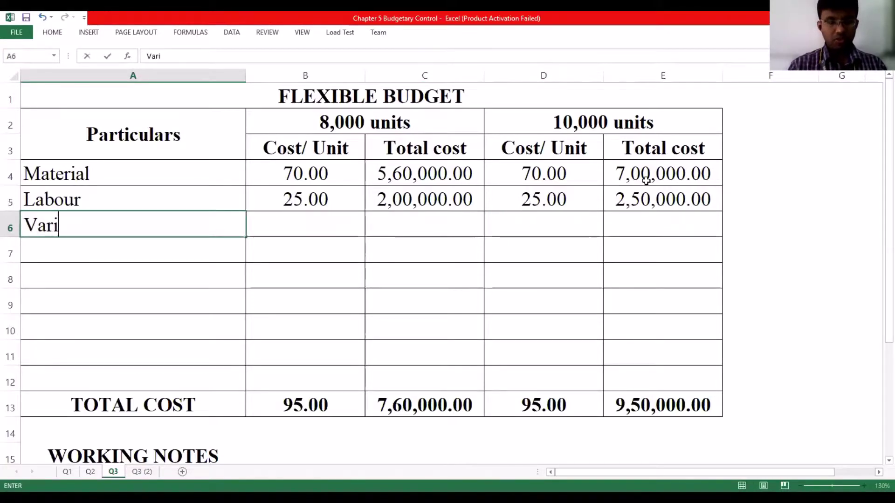
{"action": "type", "text": "able OH"}
{"action": "key", "text": "Tab"}
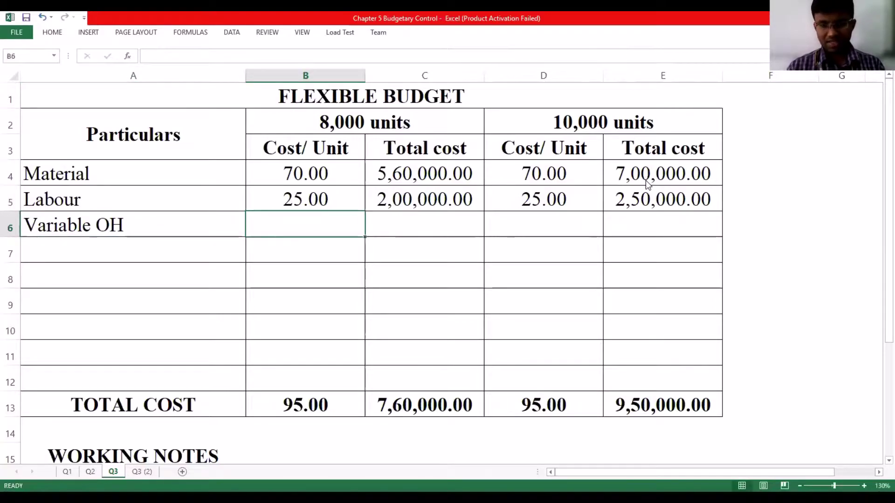
{"action": "type", "text": "20"}
{"action": "key", "text": "Tab"}
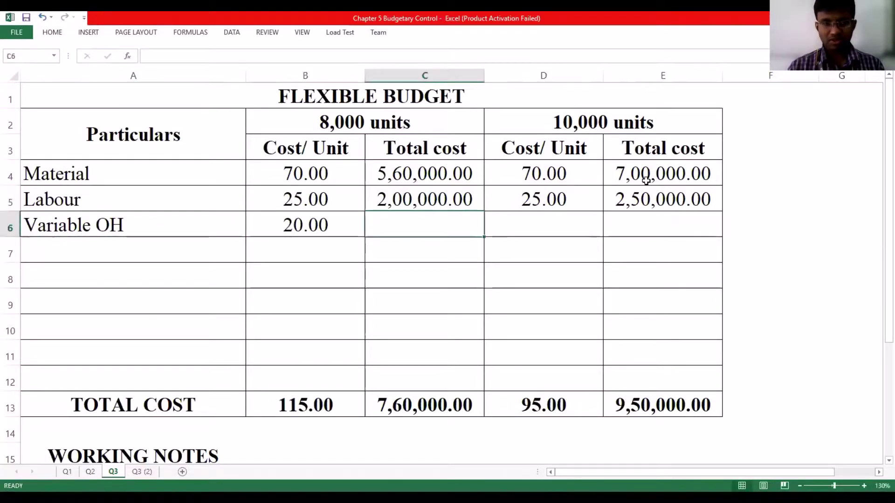
{"action": "type", "text": "="}
{"action": "key", "text": "Left"}
{"action": "type", "text": "*80000"}
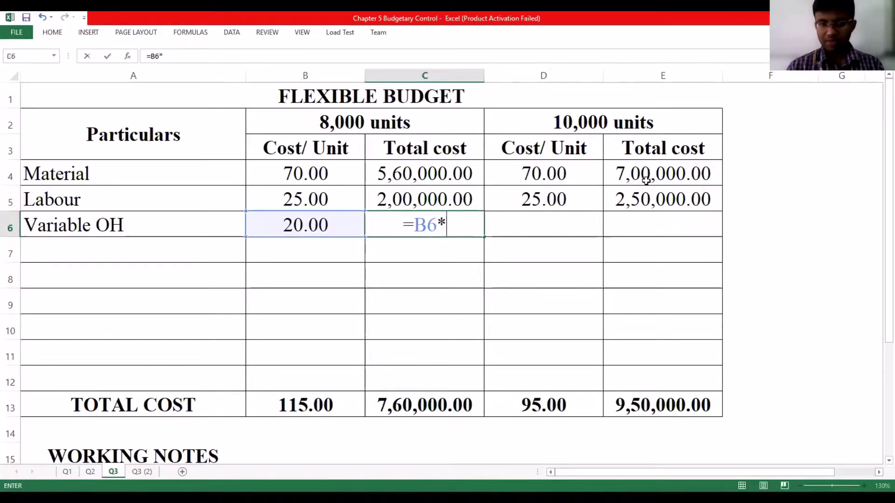
{"action": "key", "text": "BackSpace"}
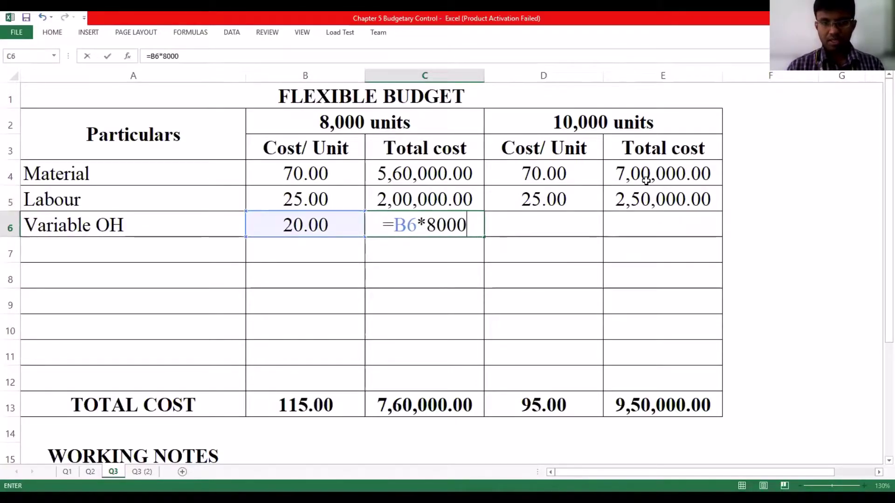
{"action": "key", "text": "Return"}
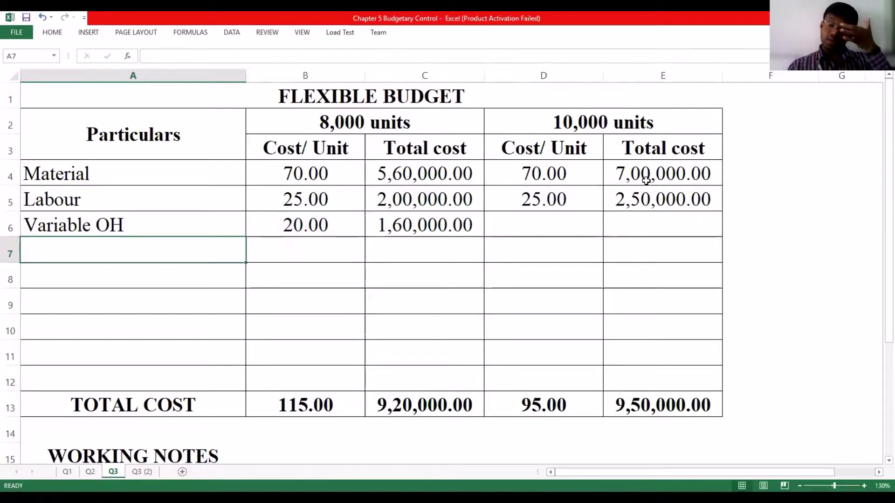
Step: Enter 20 per unit in D6 and the 10,000-unit Variable OH total =D6*10000 in E6
{"action": "key", "text": "Right"}
{"action": "key", "text": "Right"}
{"action": "key", "text": "Right"}
{"action": "key", "text": "Up"}
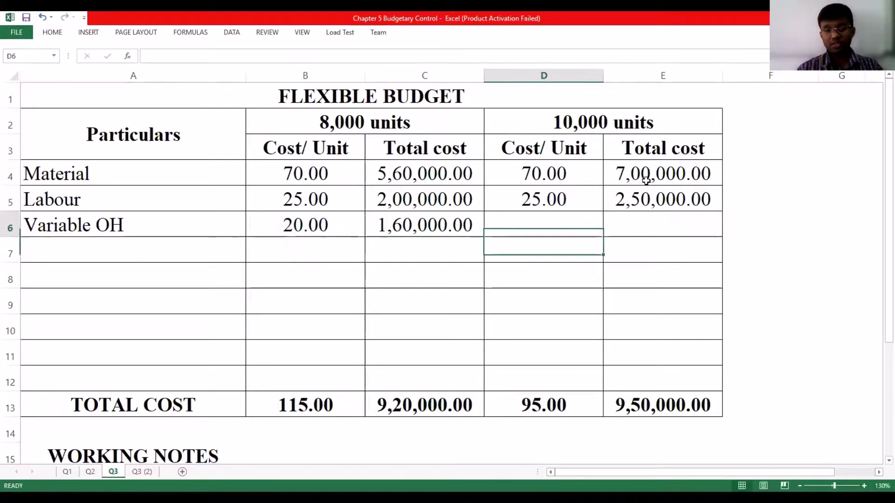
{"action": "type", "text": "20"}
{"action": "key", "text": "Right"}
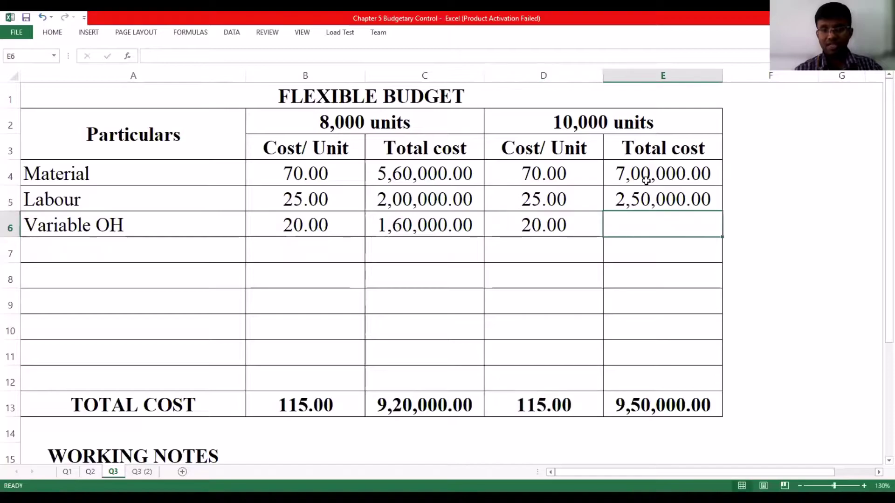
{"action": "type", "text": "="}
{"action": "left_click", "coordinate": [588, 221]}
{"action": "type", "text": "*10000"}
{"action": "key", "text": "Return"}
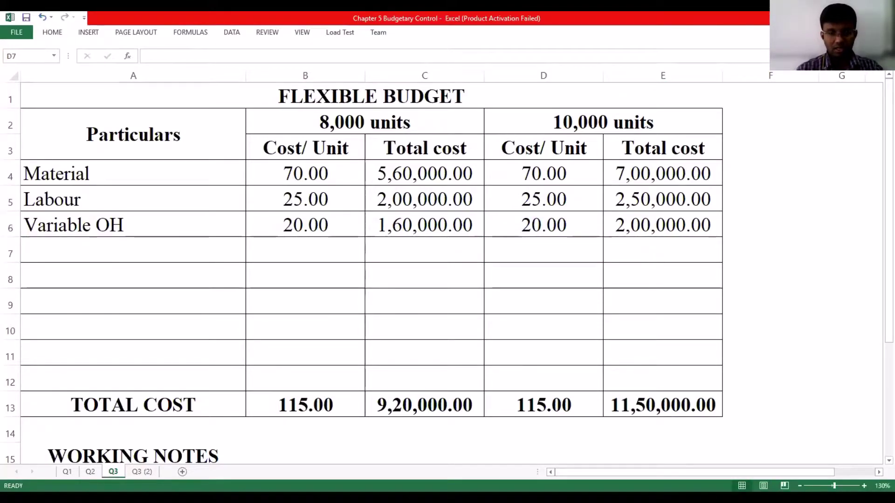
{"action": "key", "text": "Home"}
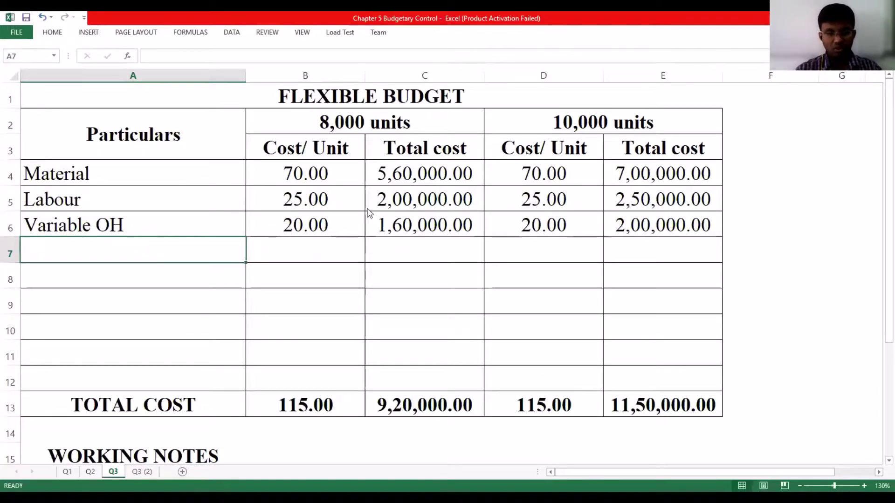
Step: Add Fixed OH in A7 with a 1,00,000 total in C7 and E7
{"action": "type", "text": "Fi"}
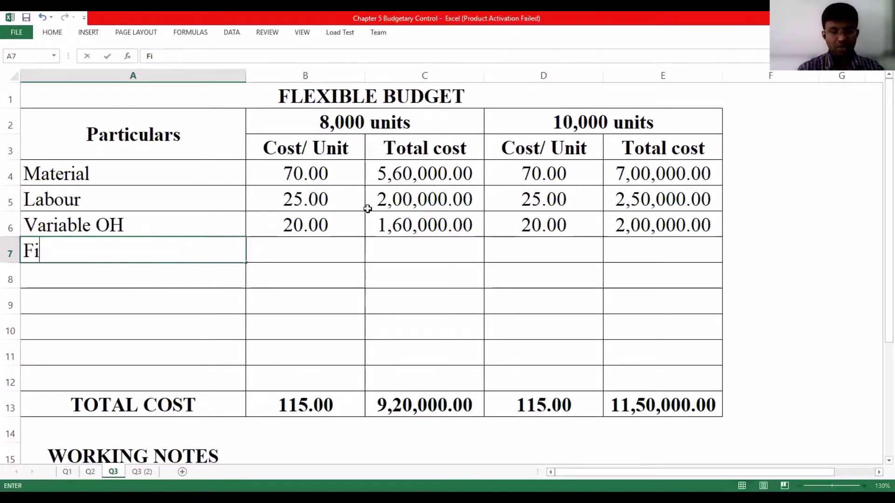
{"action": "type", "text": "xed OH"}
{"action": "key", "text": "Tab"}
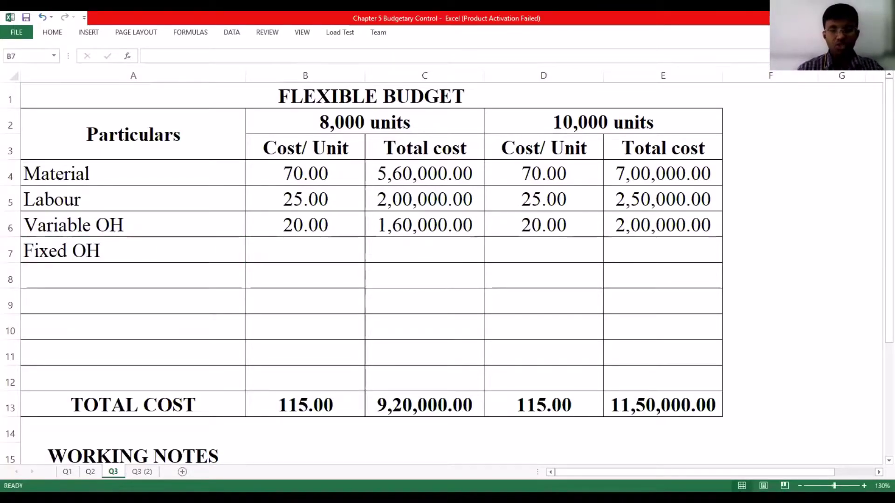
{"action": "key", "text": "Right"}
{"action": "type", "text": "100000"}
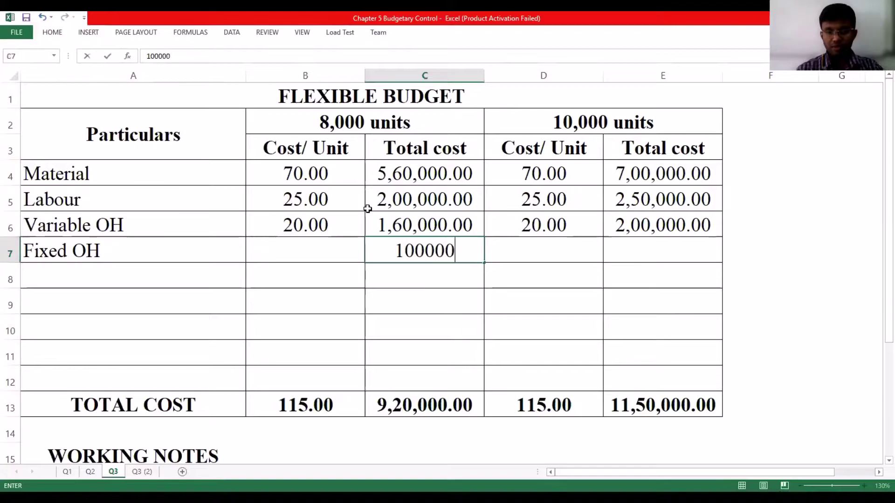
{"action": "key", "text": "Tab"}
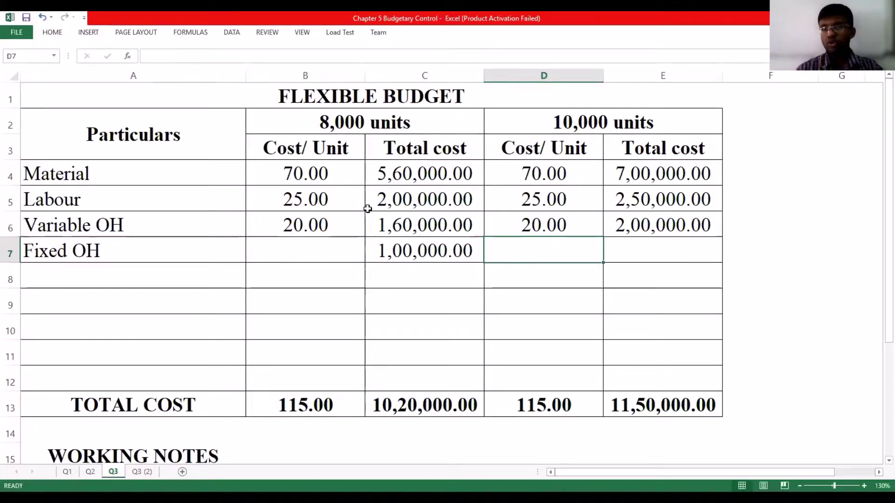
{"action": "key", "text": "Tab"}
{"action": "key", "text": "Tab"}
{"action": "key", "text": "Left"}
{"action": "type", "text": "1,00,000"}
{"action": "key", "text": "Return"}
Step: Compute Fixed OH per unit with =C7/8000 in B7 and =E7/10000 in D7
{"action": "key", "text": "Left"}
{"action": "key", "text": "Left"}
{"action": "key", "text": "Up"}
{"action": "key", "text": "Right"}
{"action": "type", "text": "="}
{"action": "key", "text": "Right"}
{"action": "type", "text": "/8000"}
{"action": "key", "text": "Return"}
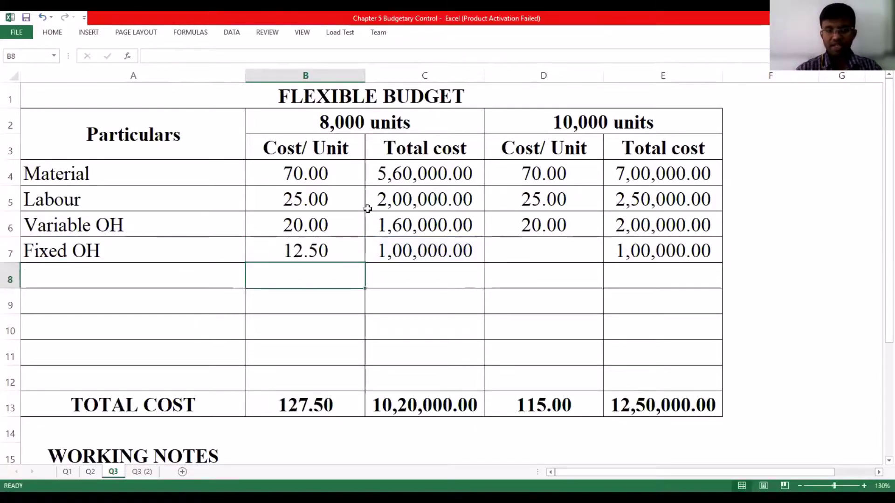
{"action": "key", "text": "Right"}
{"action": "key", "text": "Up"}
{"action": "key", "text": "Left"}
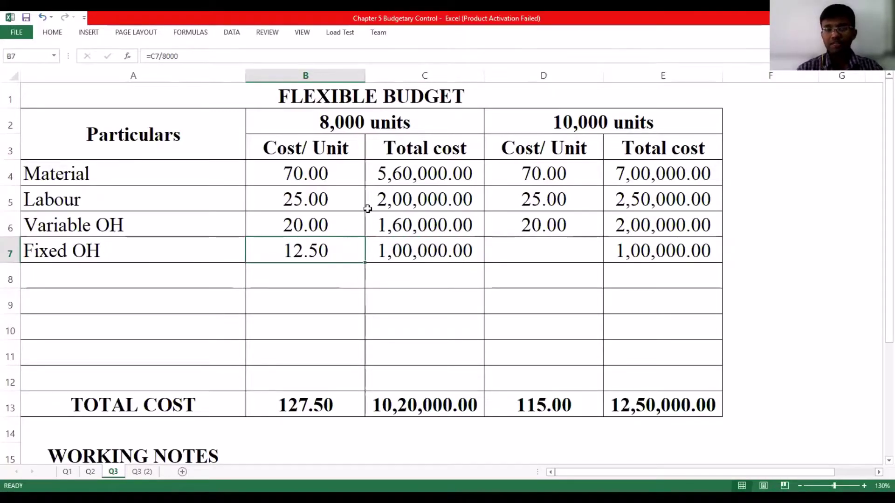
{"action": "key", "text": "Right"}
{"action": "key", "text": "Left"}
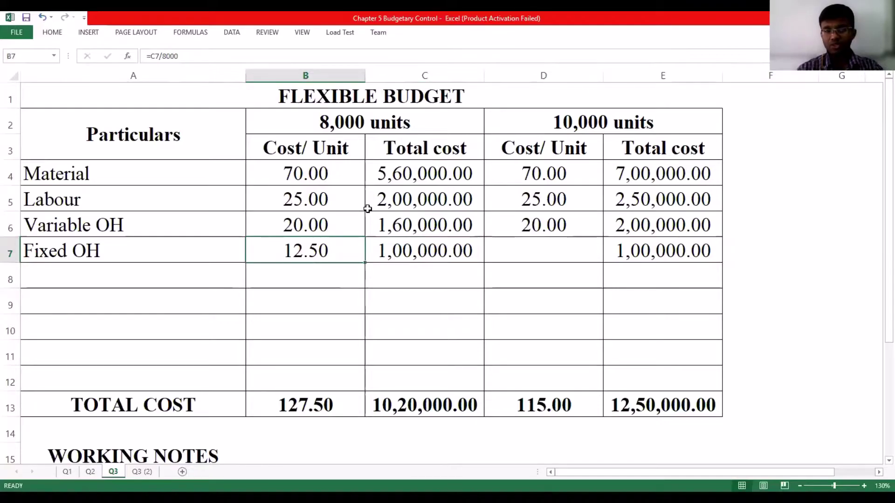
{"action": "key", "text": "Right"}
{"action": "key", "text": "Right"}
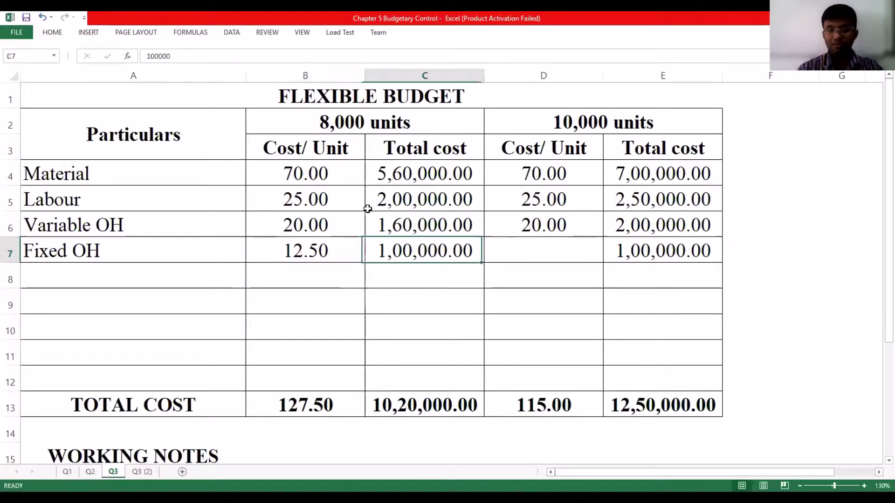
{"action": "type", "text": "=E7/10000"}
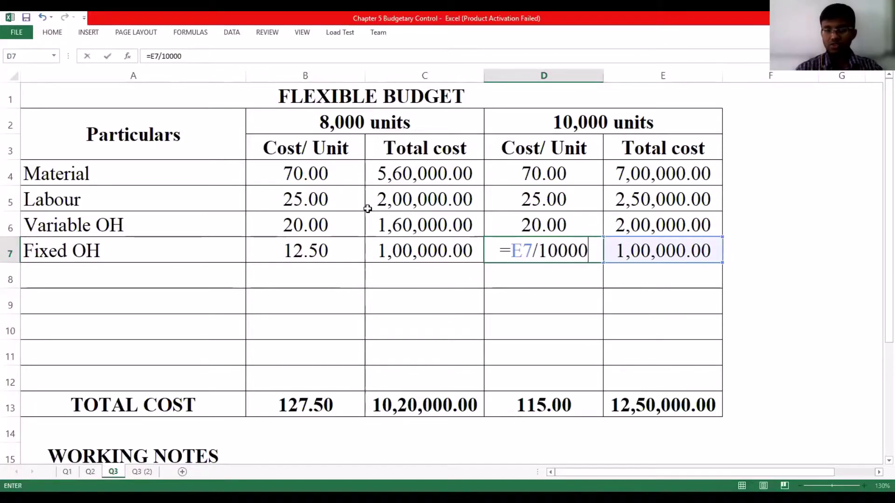
{"action": "key", "text": "Return"}
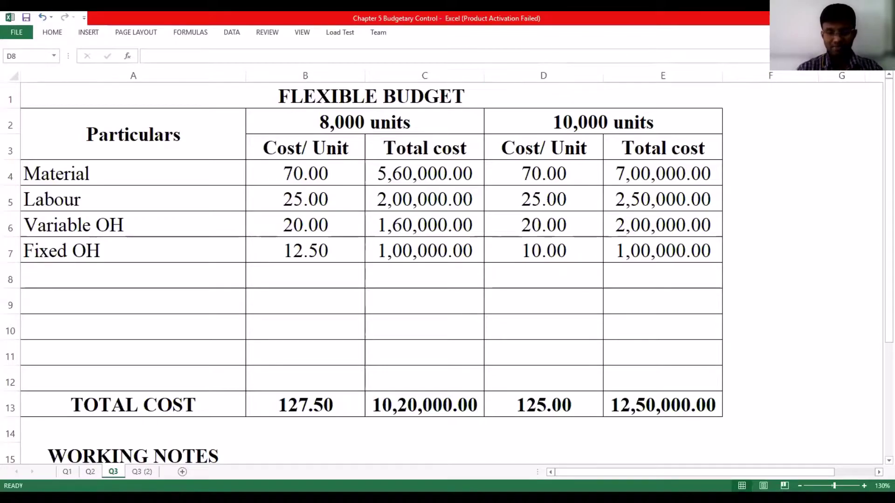
Step: Label row 8 'Direct variable OH', correcting the mistyped last letter
{"action": "key", "text": "Home"}
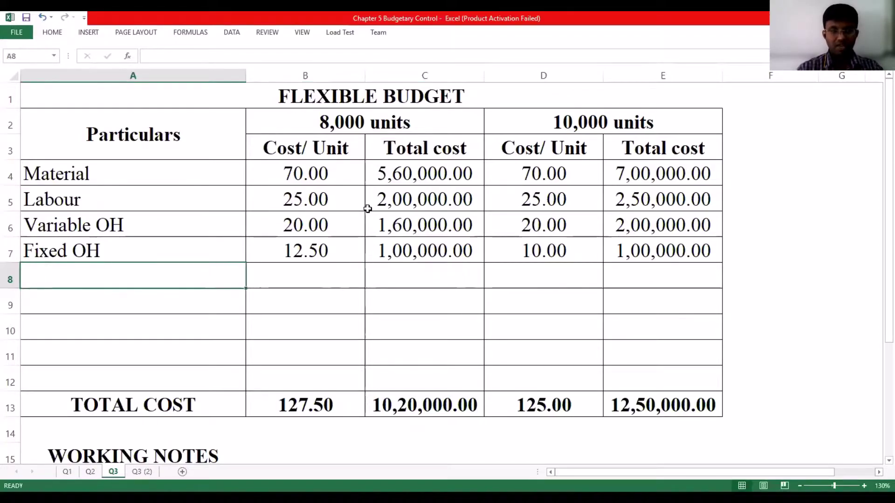
{"action": "type", "text": "Direct variab"}
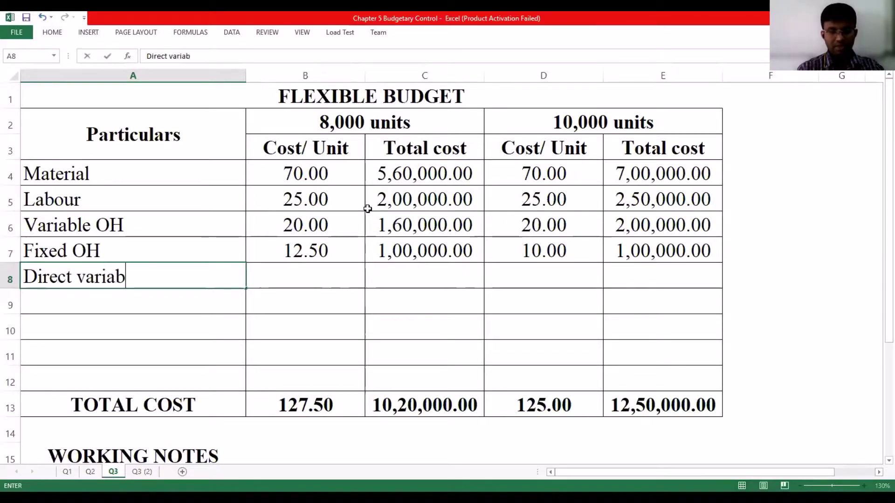
{"action": "type", "text": "le OF"}
{"action": "key", "text": "Tab"}
{"action": "key", "text": "shift+Tab"}
{"action": "key", "text": "F2"}
{"action": "key", "text": "BackSpace"}
{"action": "type", "text": "H"}
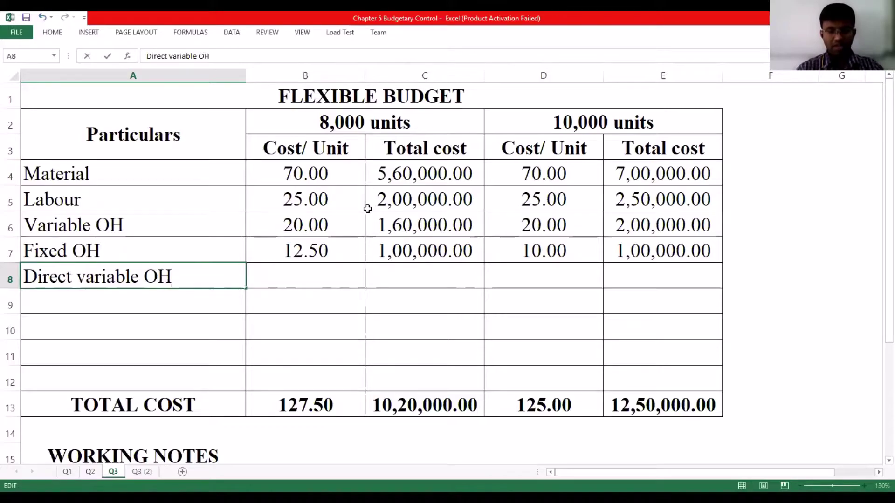
{"action": "key", "text": "Tab"}
Step: Enter 5 per unit in B8 and the 8,000-unit total =B8*8000 in C8
{"action": "key", "text": "alt+Tab"}
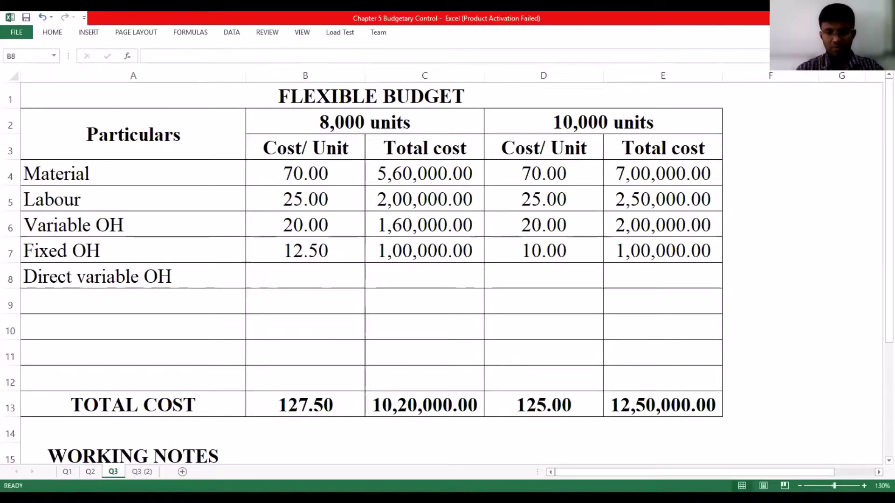
{"action": "key", "text": "alt+Tab"}
{"action": "type", "text": "5"}
{"action": "key", "text": "Tab"}
{"action": "type", "text": "="}
{"action": "key", "text": "Left"}
{"action": "type", "text": "*8000"}
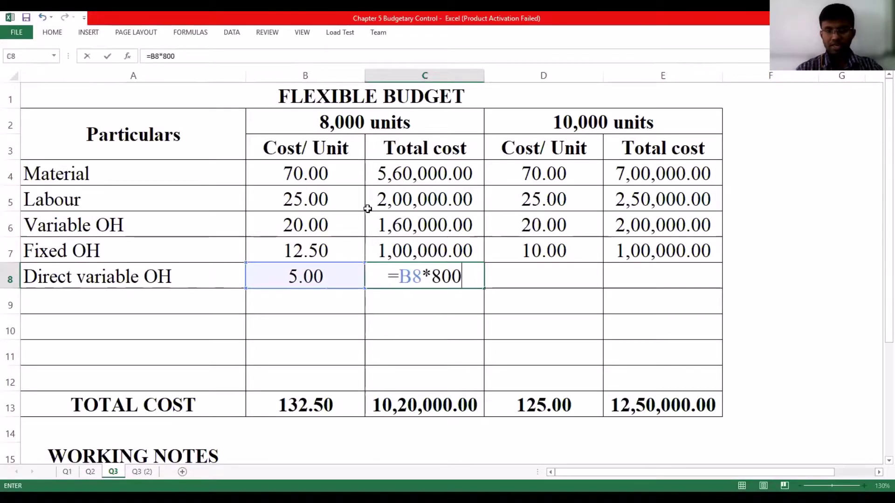
{"action": "key", "text": "Return"}
Step: Enter 5 per unit in D8 and the 10,000-unit total =D8*10000 in E8
{"action": "key", "text": "Right"}
{"action": "key", "text": "Right"}
{"action": "key", "text": "Right"}
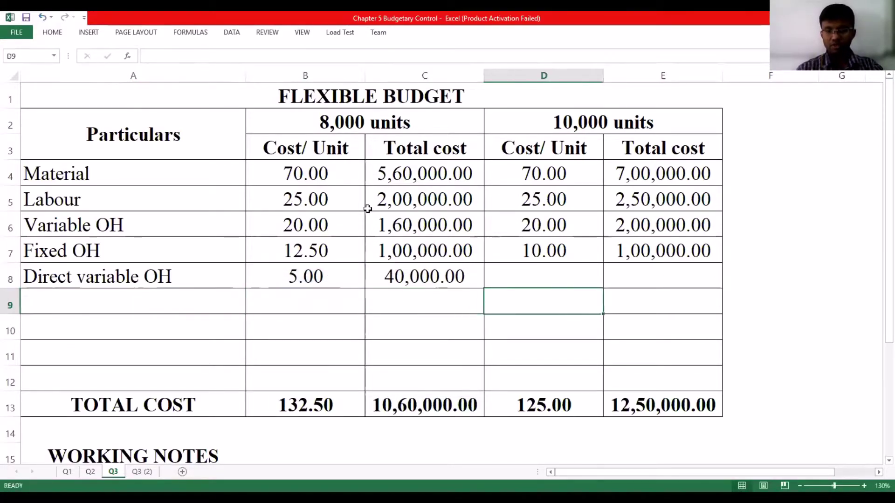
{"action": "key", "text": "Up"}
{"action": "type", "text": "5"}
{"action": "key", "text": "Tab"}
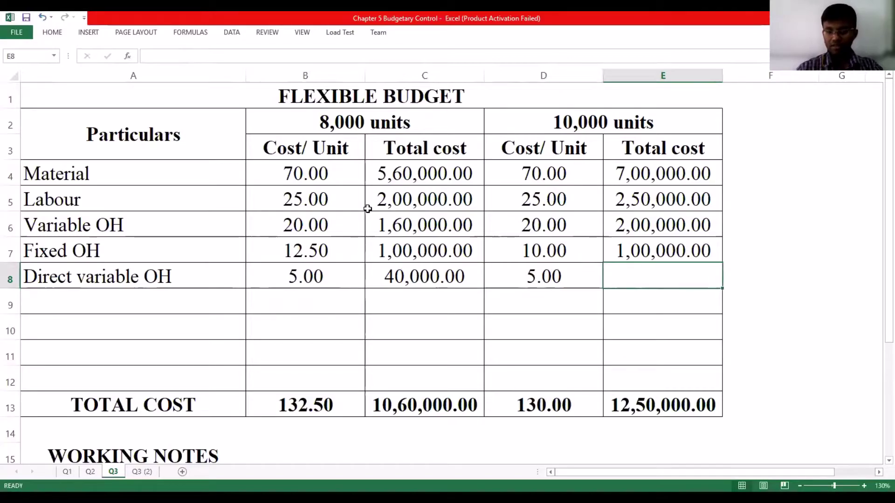
{"action": "type", "text": "="}
{"action": "key", "text": "Left"}
{"action": "type", "text": "*10000"}
{"action": "key", "text": "Return"}
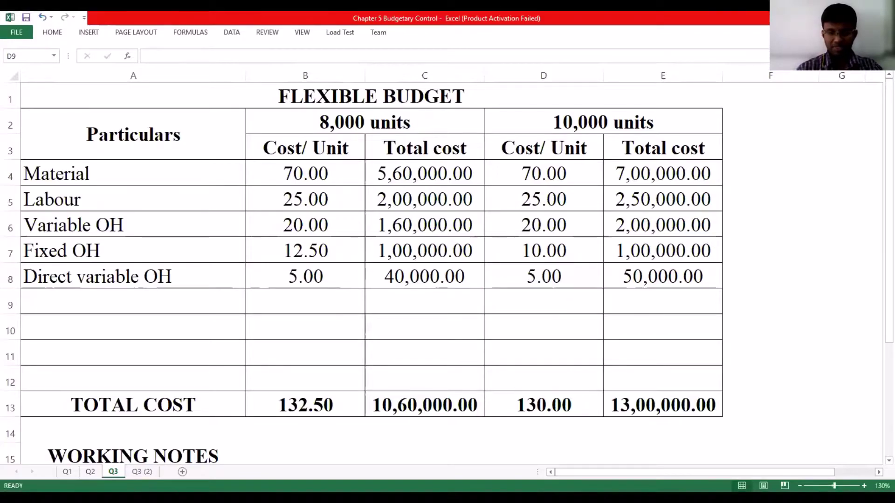
{"action": "key", "text": "Home"}
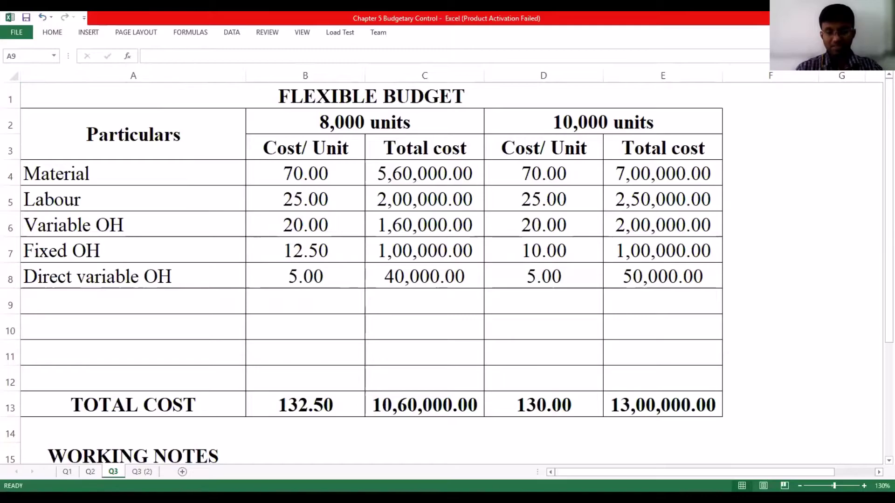
{"action": "scroll", "coordinate": [294, 352], "scroll_direction": "down", "scroll_amount": 2}
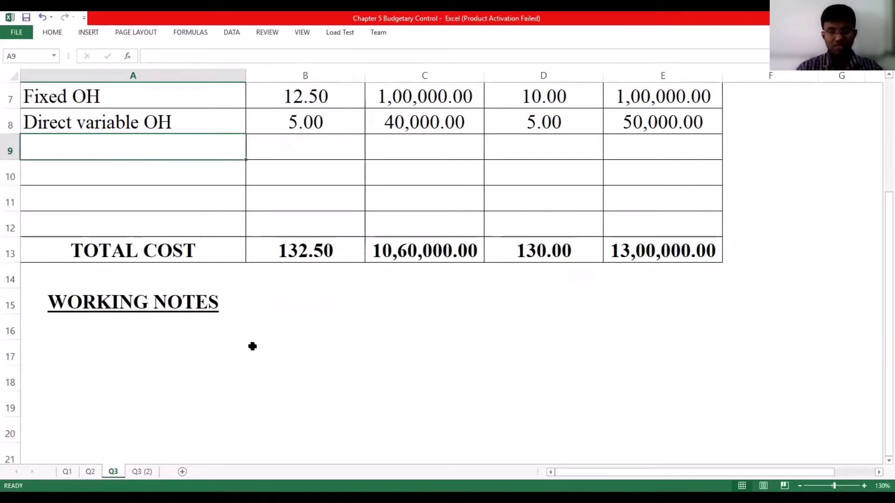
Step: Type the working note label 'Selling & distribution expenses' under WORKING NOTES, fixing typos
{"action": "left_click", "coordinate": [118, 323]}
{"action": "type", "text": "Selli"}
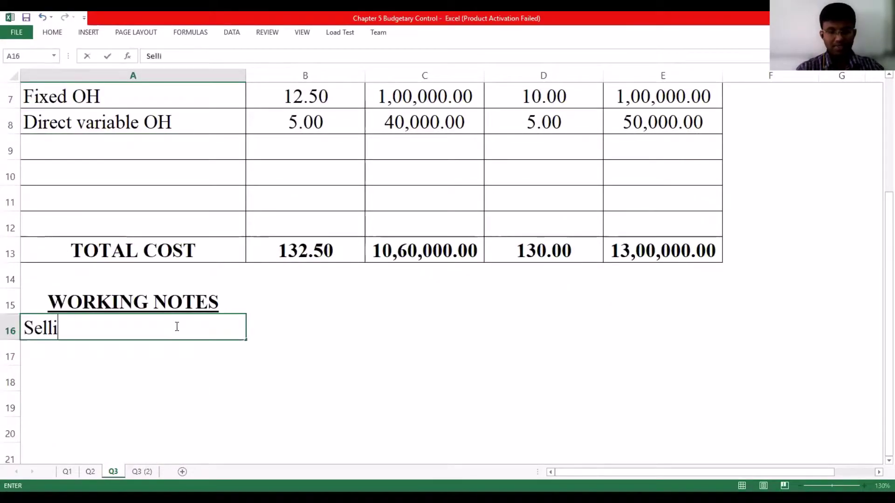
{"action": "type", "text": "ng & distri"}
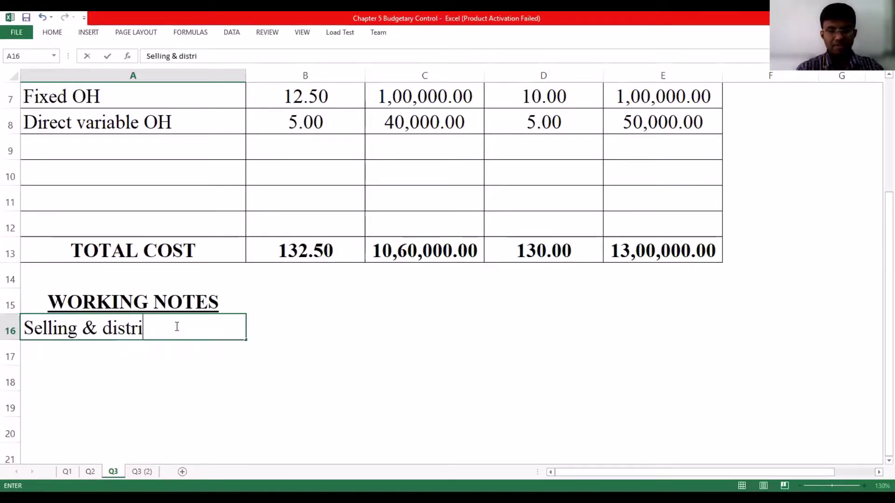
{"action": "type", "text": "cution "}
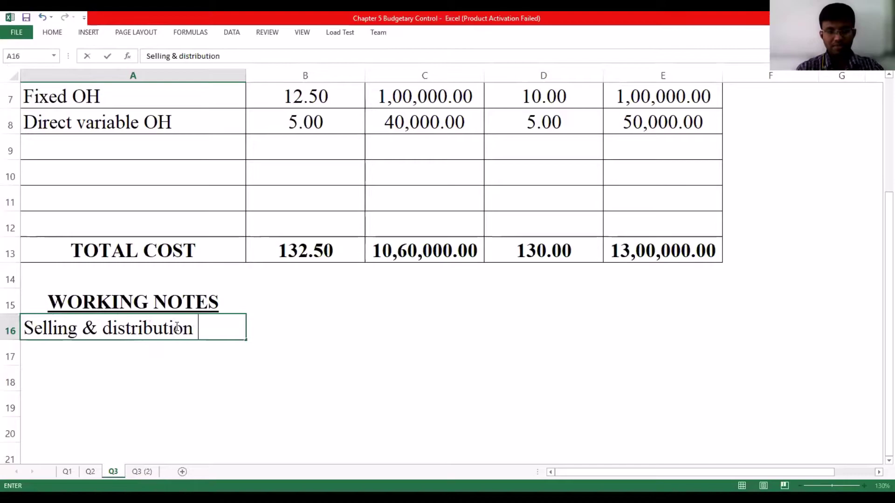
{"action": "type", "text": "OH"}
{"action": "key", "text": "Tab"}
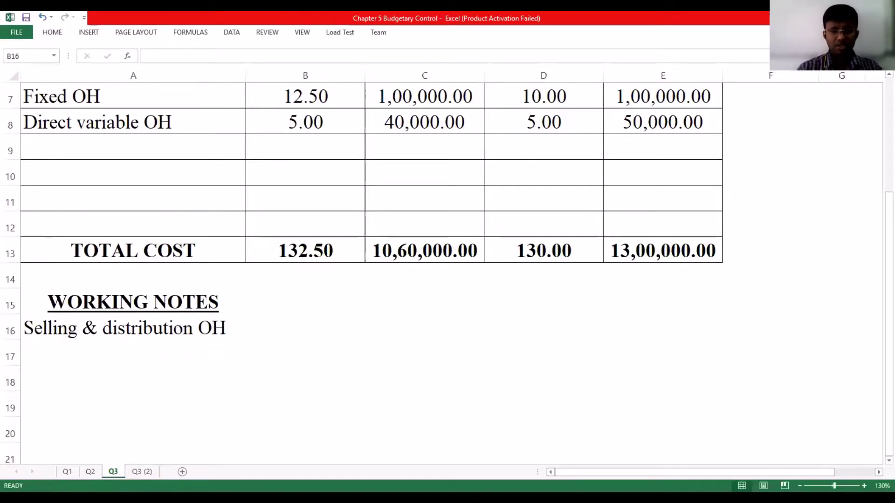
{"action": "left_click", "coordinate": [176, 328]}
{"action": "key", "text": "F2"}
{"action": "key", "text": "BackSpace"}
{"action": "key", "text": "BackSpace"}
{"action": "type", "text": "ex"}
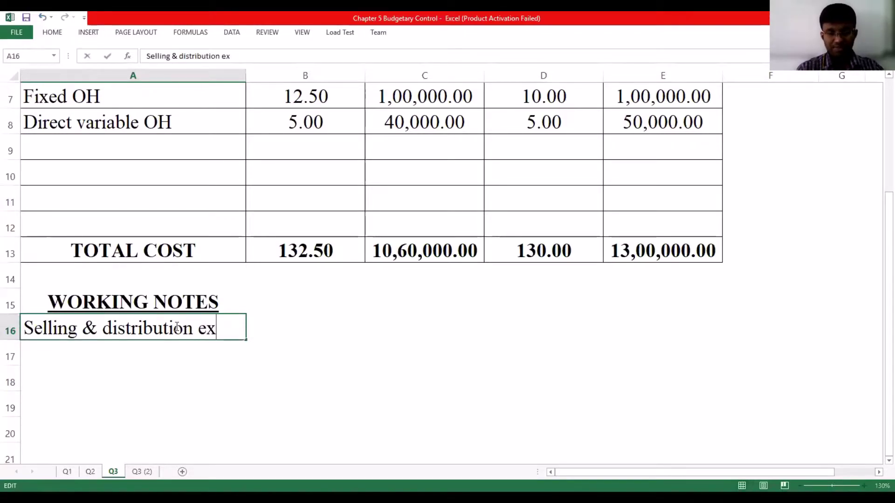
{"action": "type", "text": "penes"}
{"action": "key", "text": "BackSpace"}
{"action": "type", "text": "ses"}
{"action": "key", "text": "Return"}
Step: Show the formatting commands for the note and select the merged cell beside it
{"action": "left_click", "coordinate": [177, 328]}
{"action": "left_click", "coordinate": [51, 31]}
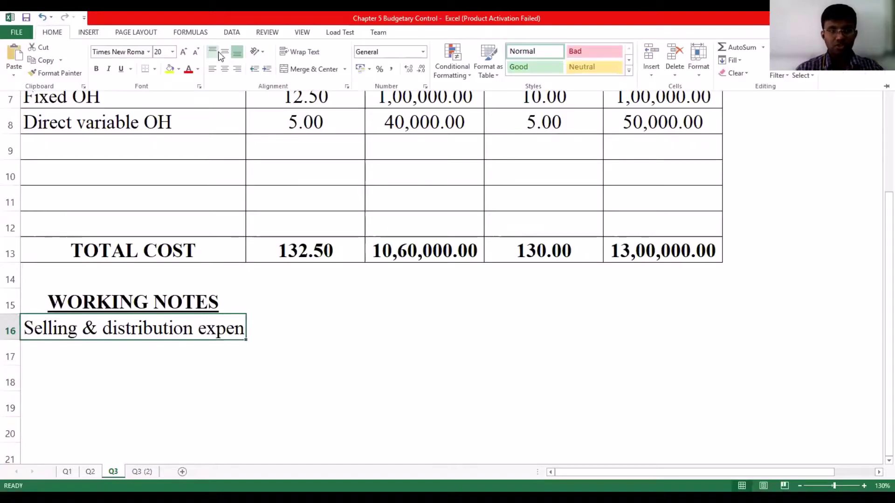
{"action": "left_click", "coordinate": [429, 327]}
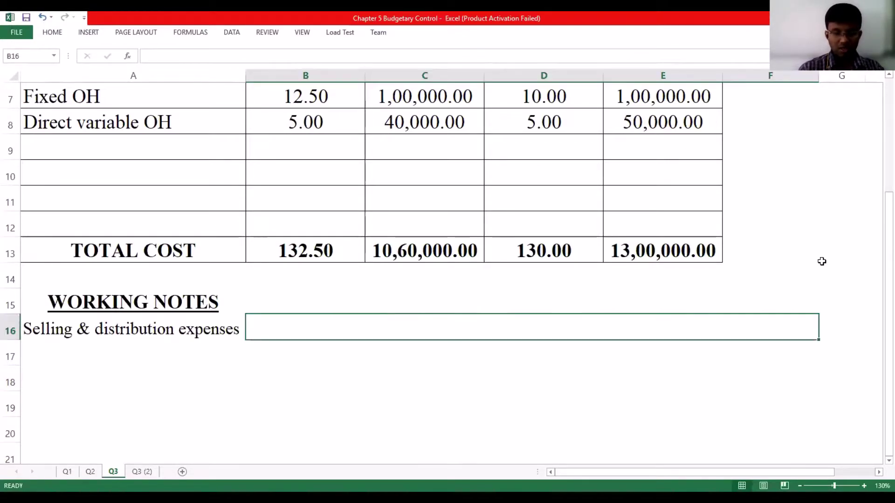
Step: Enter the selling-cost note 'Rs 20/unit for 10,000 units'
{"action": "type", "text": "20"}
{"action": "key", "text": "BackSpace"}
{"action": "type", "text": "20"}
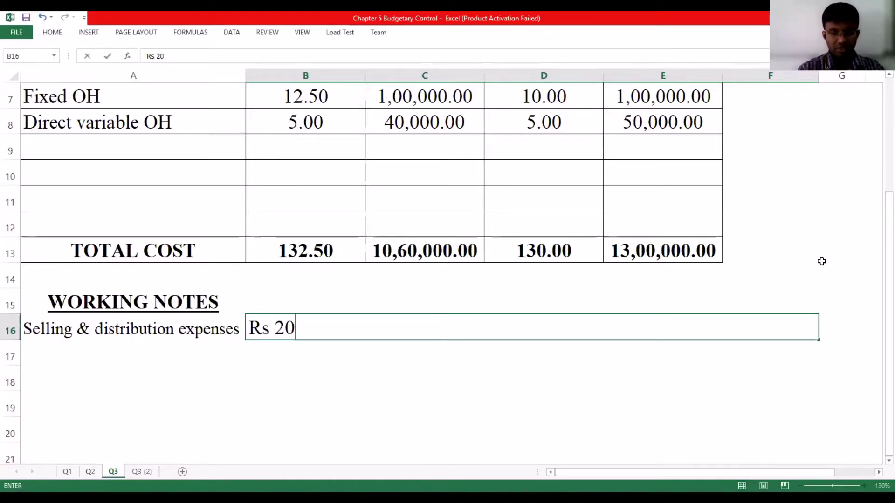
{"action": "type", "text": "/unit"}
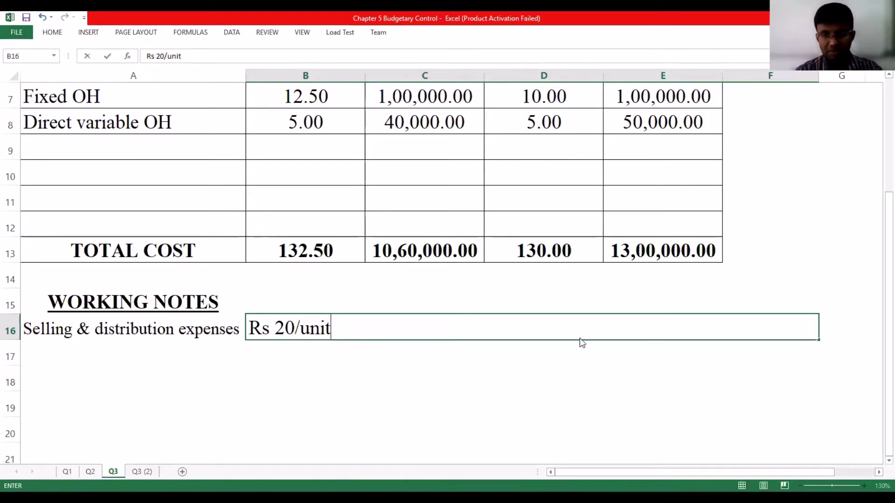
{"action": "key", "text": "Return"}
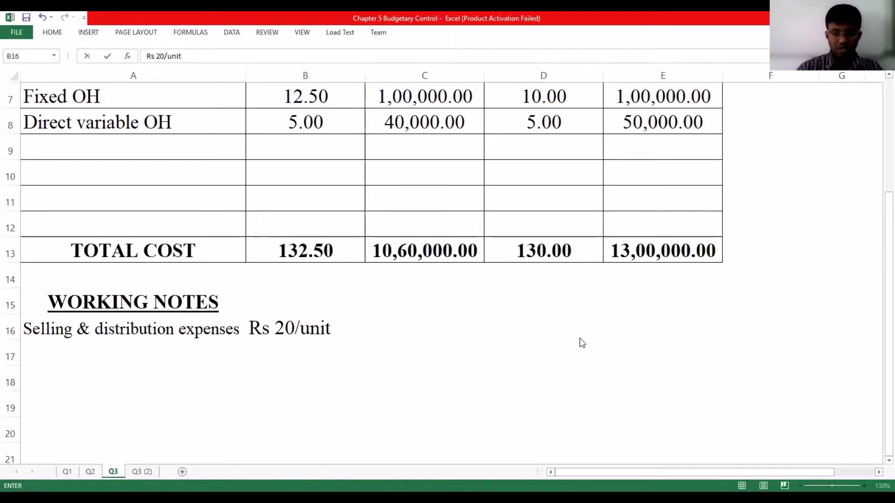
{"action": "type", "text": "for 10,0000"}
{"action": "key", "text": "BackSpace"}
{"action": "type", "text": "units"}
{"action": "key", "text": "Return"}
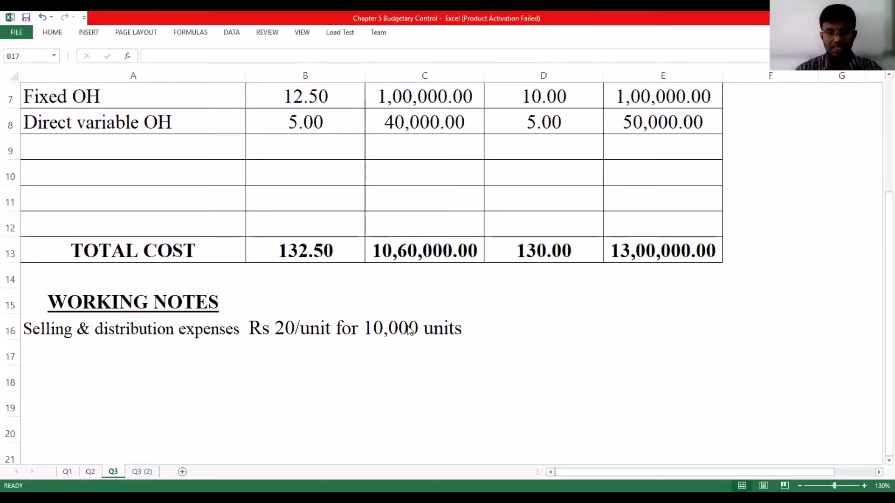
Step: Extend the note with '; Total cost = Rs 20 * 10,000 units'
{"action": "left_click", "coordinate": [463, 318]}
{"action": "double_click", "coordinate": [483, 328]}
{"action": "type", "text": "; "}
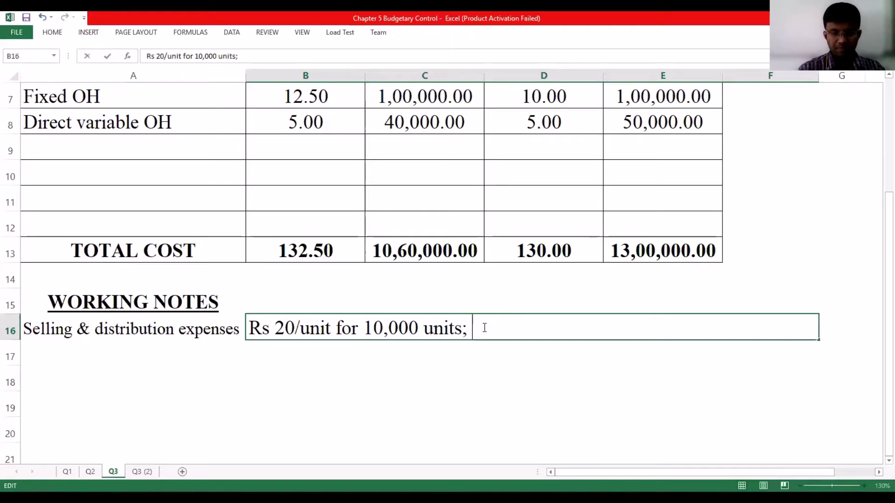
{"action": "type", "text": "Total cost R"}
{"action": "key", "text": "BackSpace"}
{"action": "type", "text": "cost"}
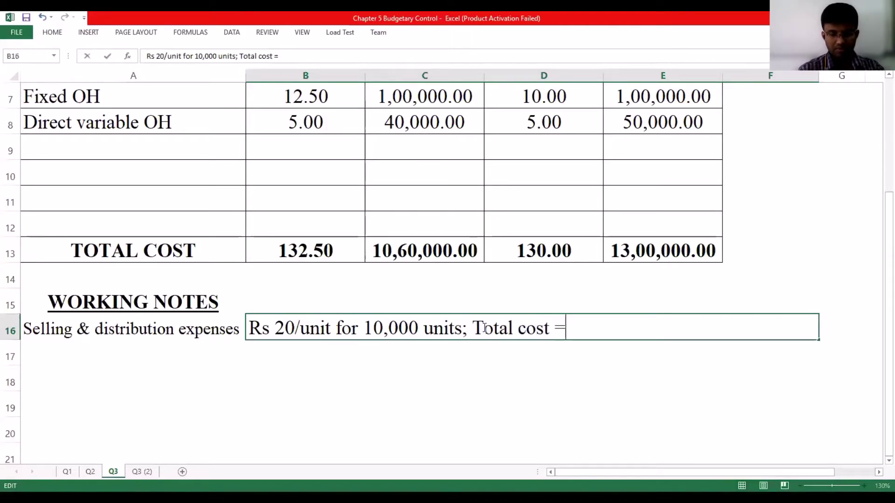
{"action": "type", "text": " = Rs 20"}
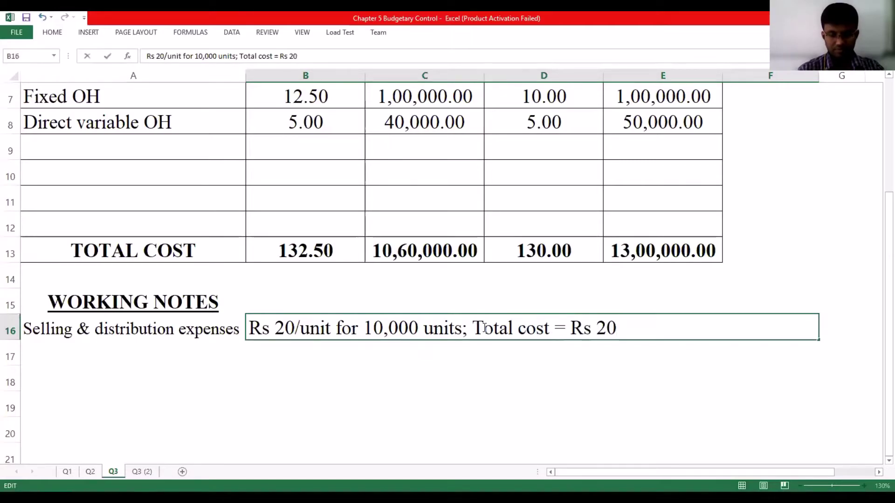
{"action": "type", "text": " * 10"}
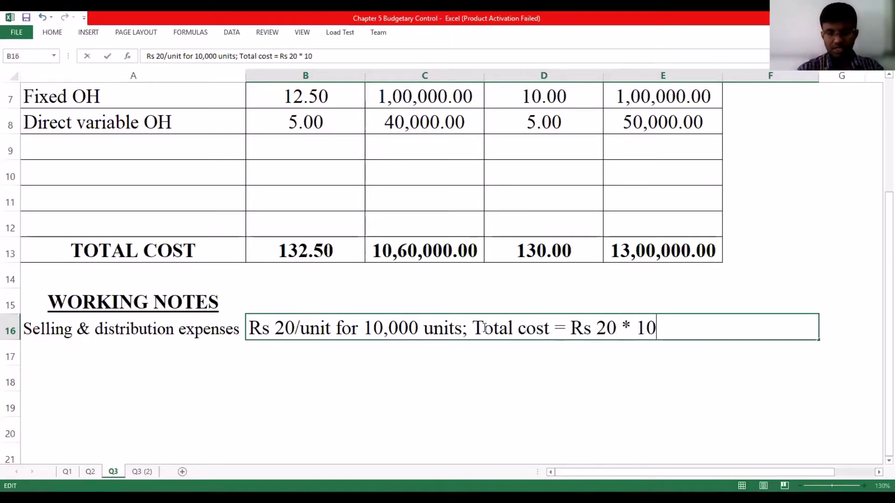
{"action": "type", "text": ",000 units"}
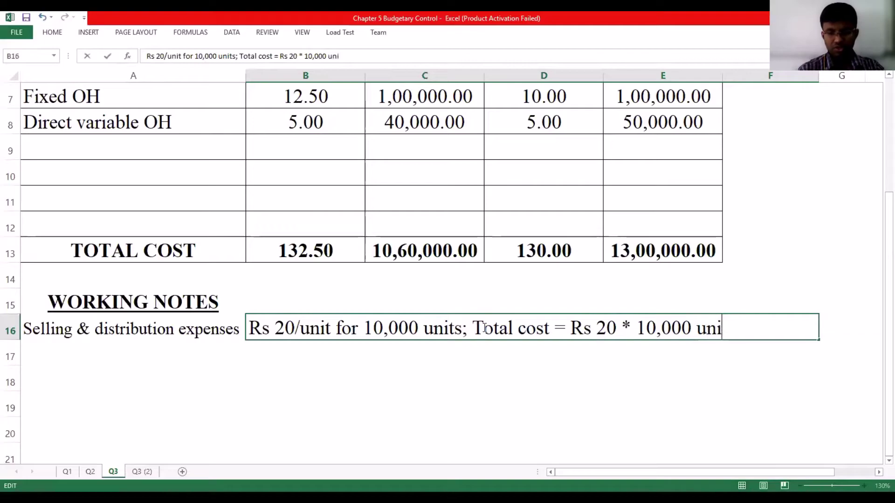
{"action": "key", "text": "Return"}
Step: Enter the resulting total 'Rs 2,00,000' on the line below
{"action": "type", "text": "Rs "}
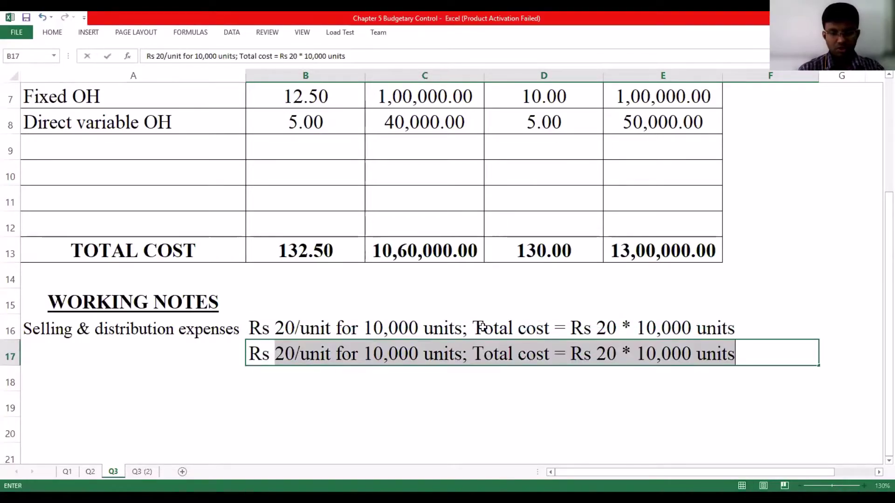
{"action": "type", "text": "20"}
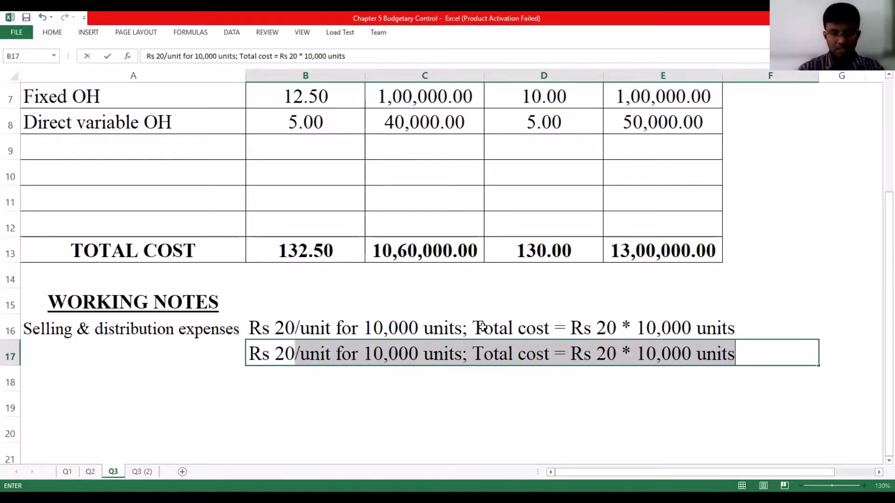
{"action": "key", "text": "BackSpace"}
{"action": "key", "text": "BackSpace"}
{"action": "type", "text": ",00,000"}
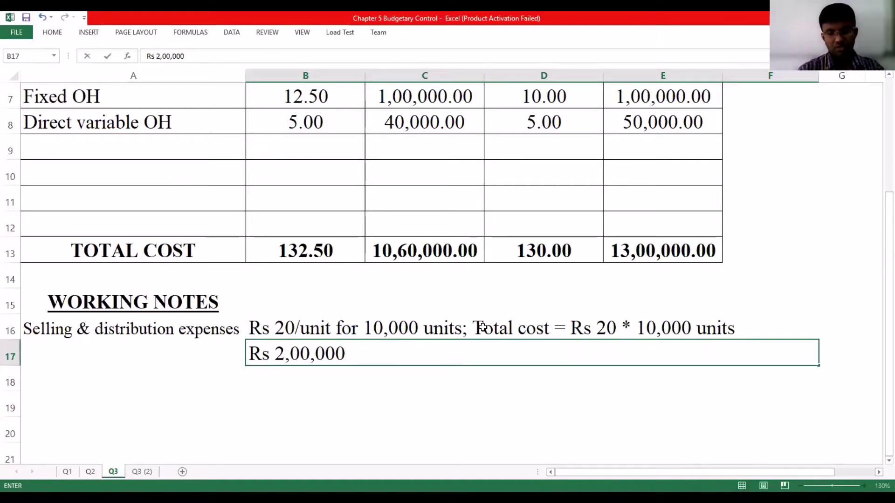
{"action": "key", "text": "Return"}
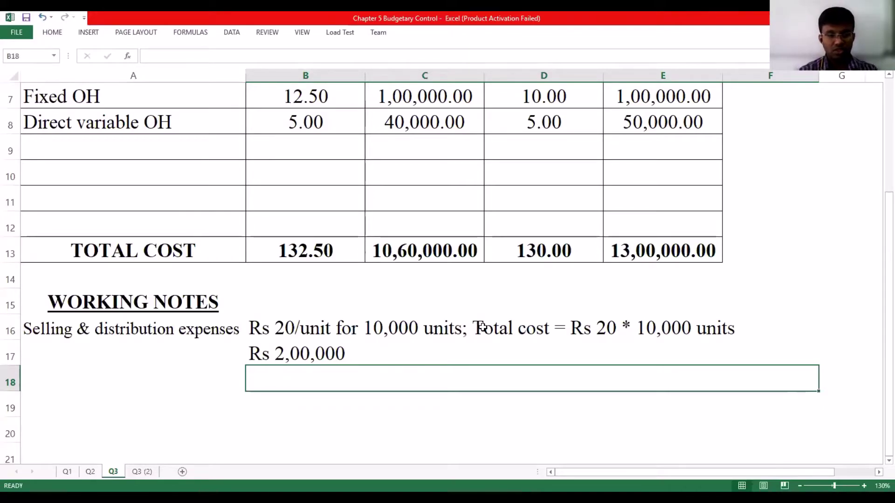
Step: Label row 18 'Fixed @ 20%' in the label column
{"action": "key", "text": "Left"}
{"action": "type", "text": "Sel"}
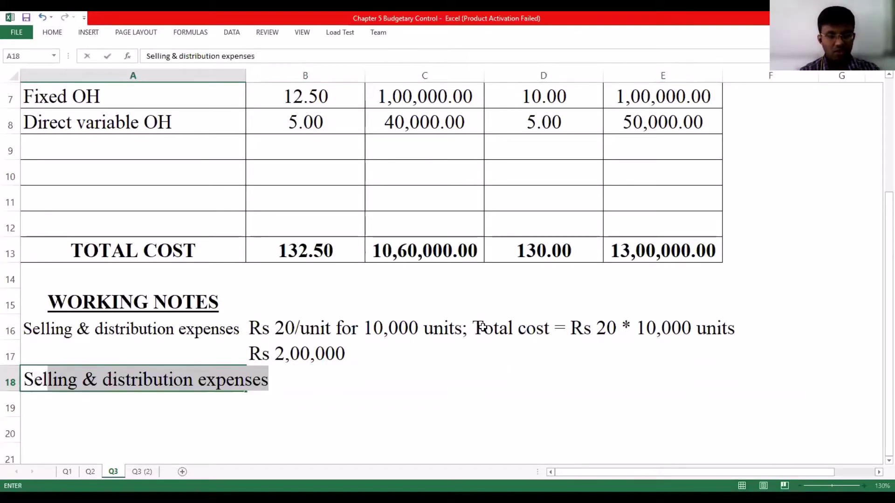
{"action": "key", "text": "Escape"}
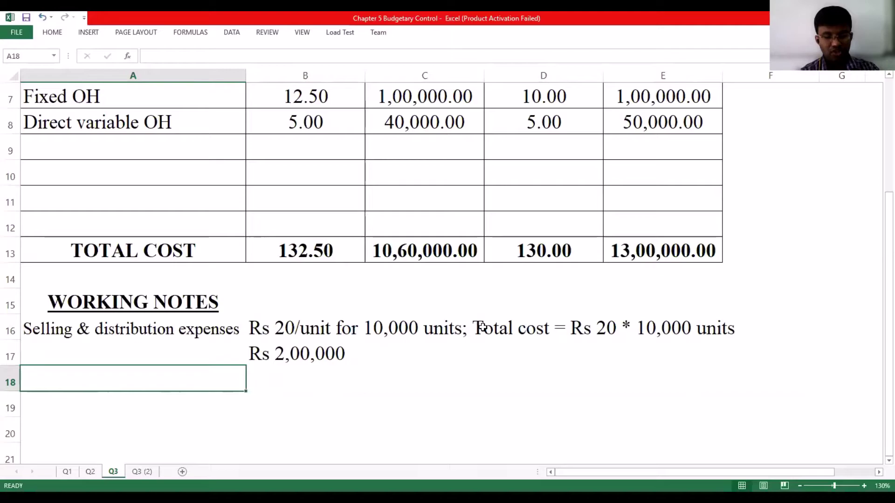
{"action": "key", "text": "alt+Tab"}
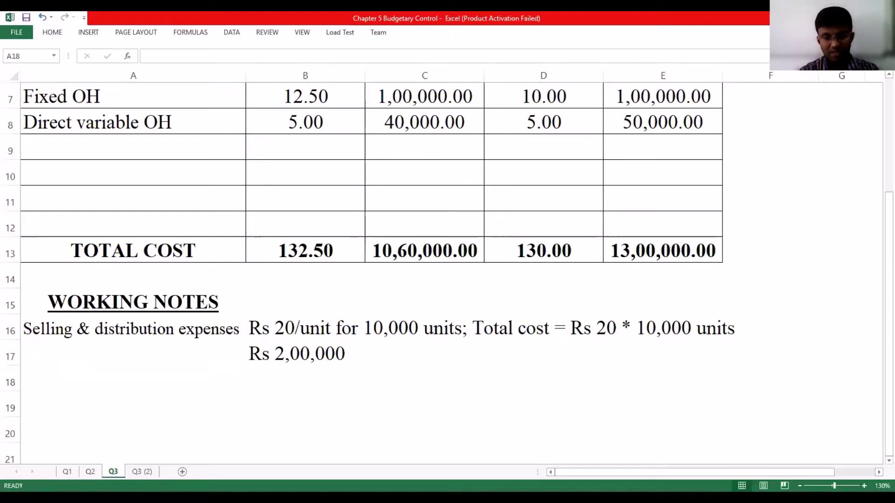
{"action": "key", "text": "alt+Tab"}
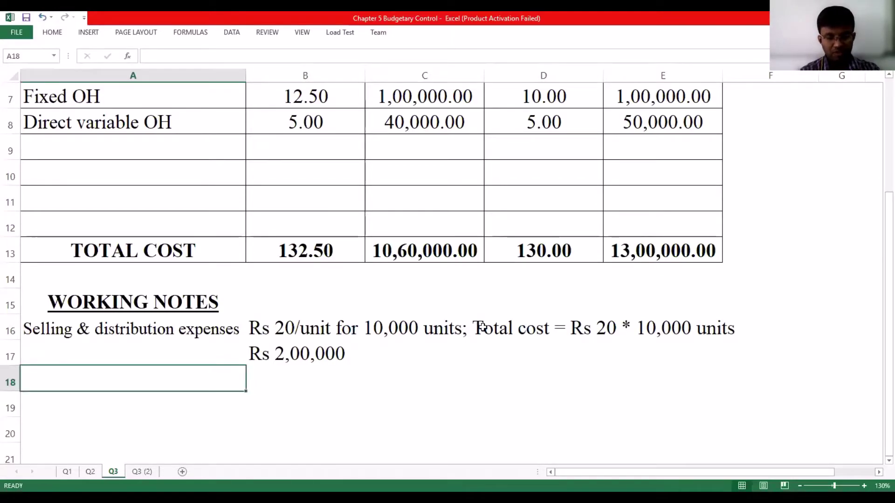
{"action": "type", "text": "S"}
{"action": "key", "text": "Escape"}
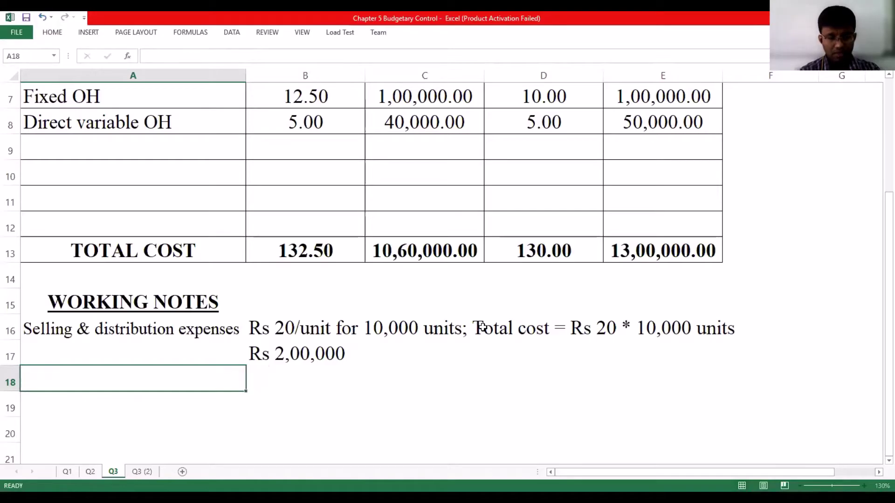
{"action": "type", "text": "Fixed @ 20"}
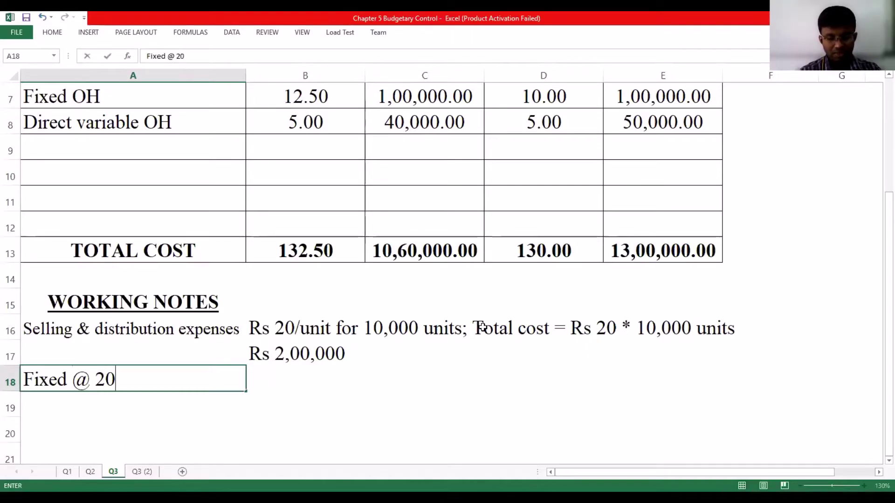
{"action": "type", "text": "%"}
{"action": "key", "text": "Tab"}
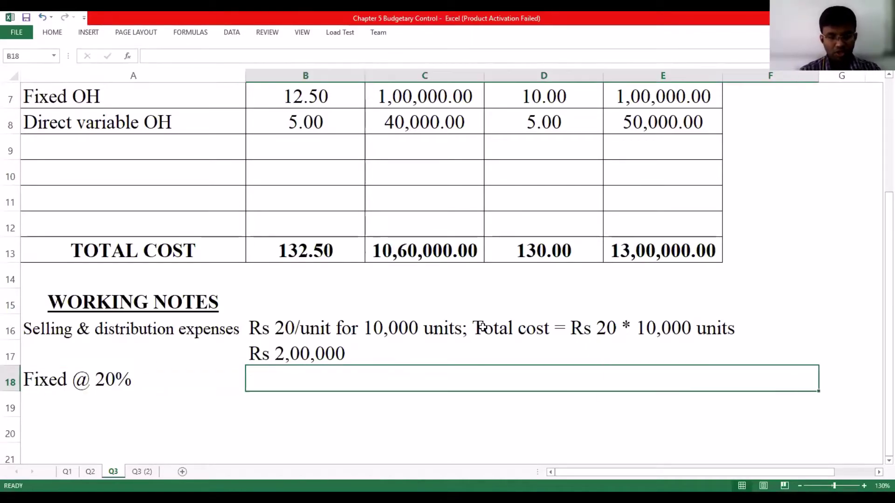
Step: Write '20% of Rs 2,00,000' as the working beside the Fixed label
{"action": "type", "text": "="}
{"action": "type", "text": "R"}
{"action": "type", "text": "s 2"}
{"action": "key", "text": "BackSpace"}
{"action": "key", "text": "BackSpace"}
{"action": "key", "text": "BackSpace"}
{"action": "key", "text": "BackSpace"}
{"action": "key", "text": "BackSpace"}
{"action": "type", "text": "20"}
{"action": "key", "text": "BackSpace"}
{"action": "key", "text": "BackSpace"}
{"action": "type", "text": "Rs 2"}
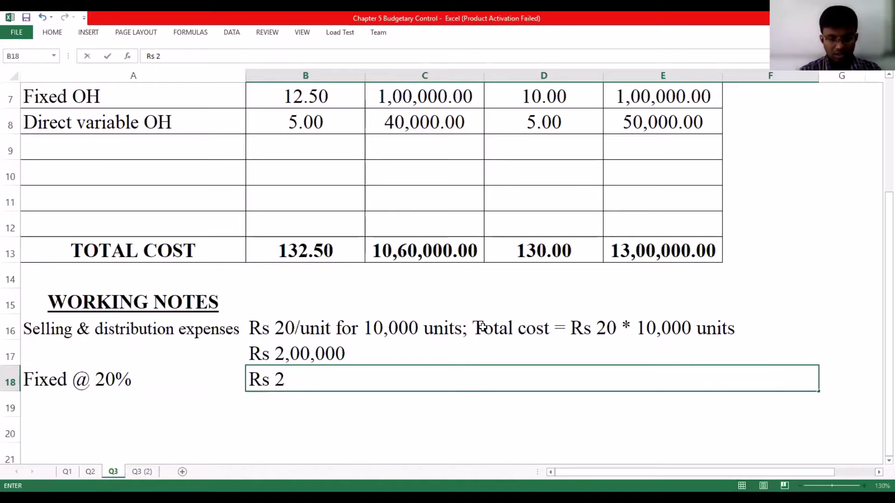
{"action": "type", "text": ",00,000"}
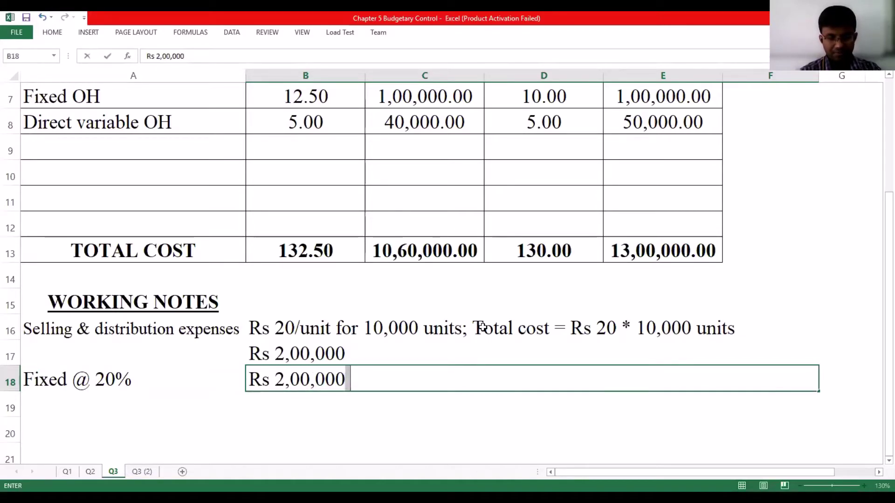
{"action": "key", "text": "BackSpace"}
{"action": "key", "text": "BackSpace"}
{"action": "key", "text": "BackSpace"}
{"action": "key", "text": "BackSpace"}
{"action": "key", "text": "BackSpace"}
{"action": "key", "text": "BackSpace"}
{"action": "key", "text": "BackSpace"}
{"action": "key", "text": "BackSpace"}
{"action": "key", "text": "BackSpace"}
{"action": "key", "text": "BackSpace"}
{"action": "key", "text": "BackSpace"}
{"action": "type", "text": "20"}
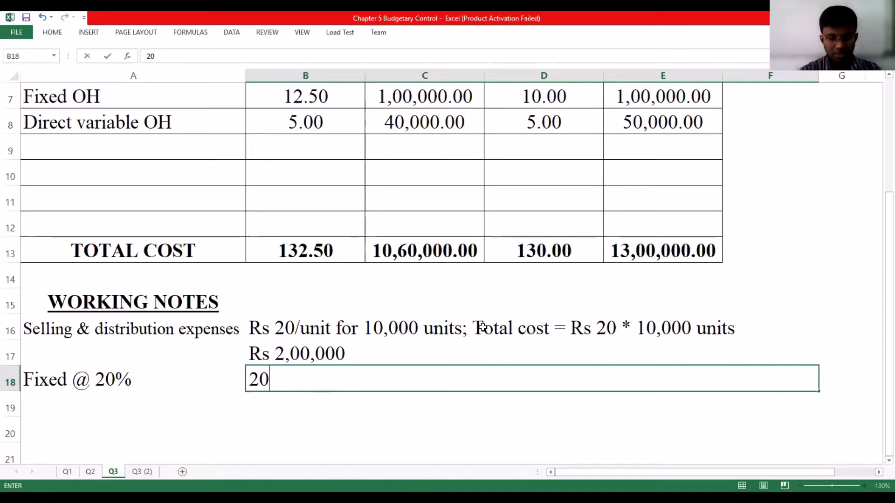
{"action": "type", "text": "% of Rs 2,"}
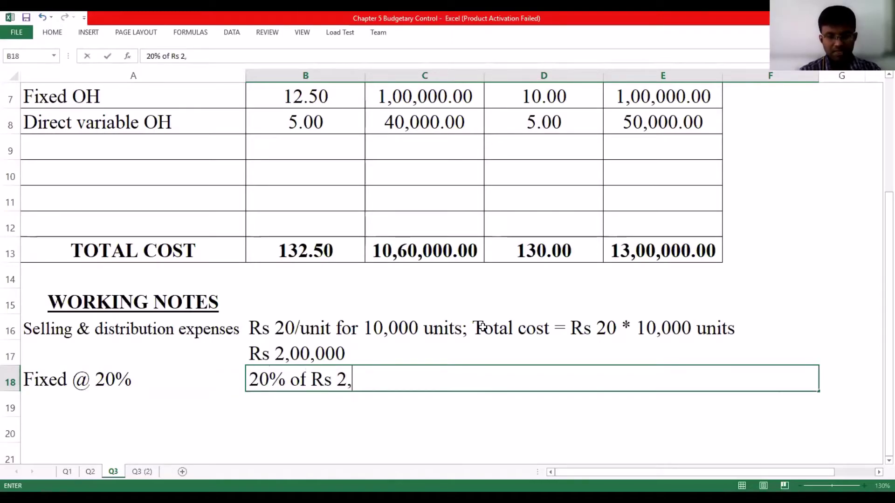
{"action": "type", "text": "00,000"}
{"action": "key", "text": "Return"}
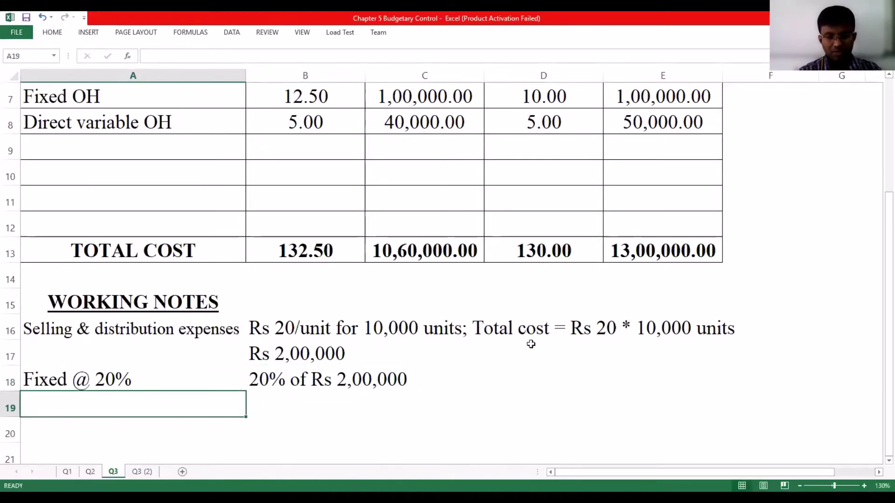
{"action": "key", "text": "alt+Tab"}
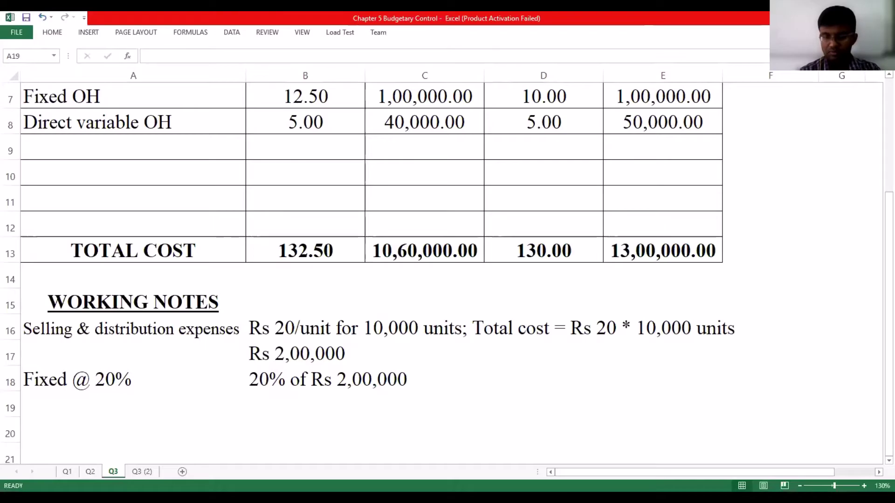
Step: Enter the fixed share 'Rs 40,000' in B19
{"action": "key", "text": "alt+Tab"}
{"action": "left_click", "coordinate": [329, 399]}
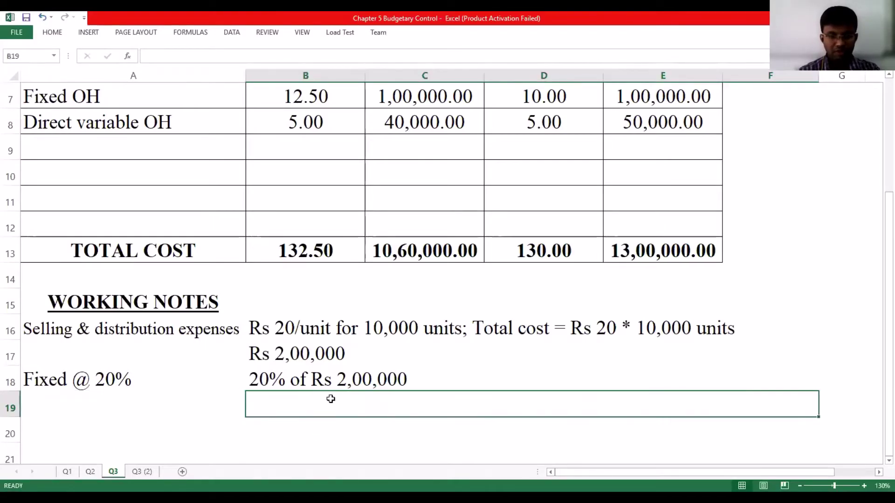
{"action": "type", "text": "Rs 40,000"}
{"action": "key", "text": "Return"}
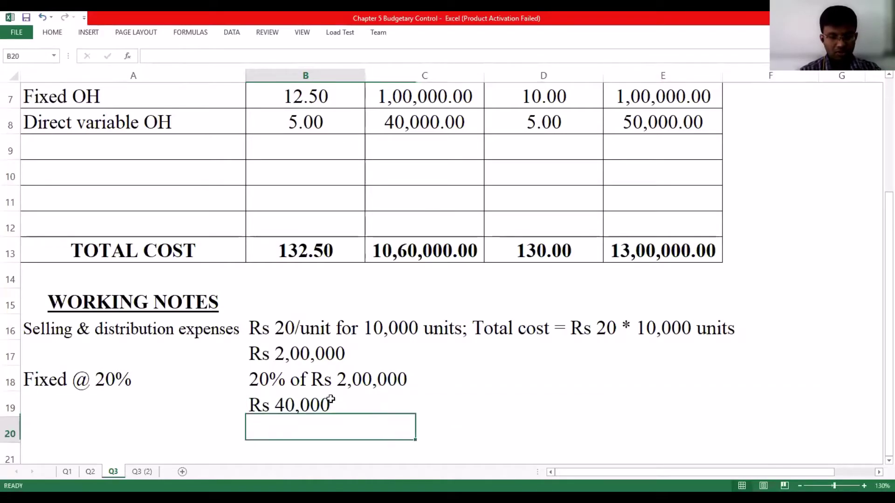
Step: Add the 'Variable @ 80%' label with working '80% of Rs 2,00,000'
{"action": "key", "text": "Left"}
{"action": "type", "text": "Variable @ 80%"}
{"action": "key", "text": "Tab"}
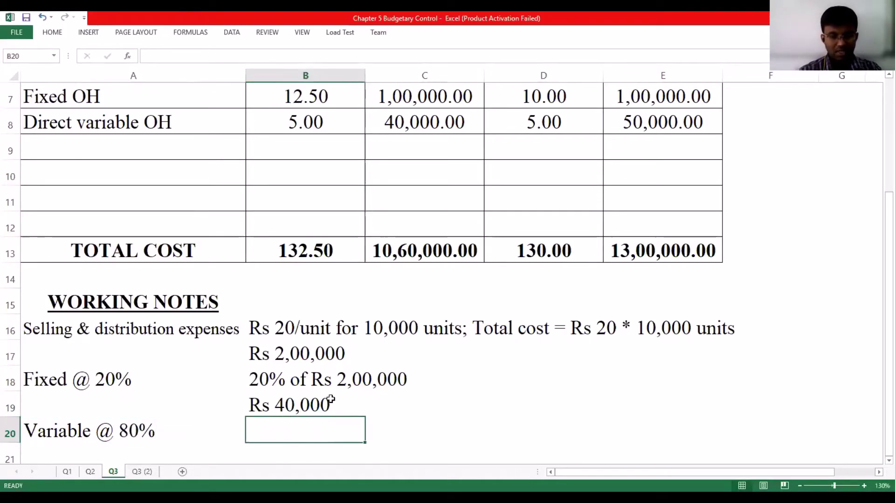
{"action": "key", "text": "BackSpace"}
{"action": "type", "text": "80% of ER"}
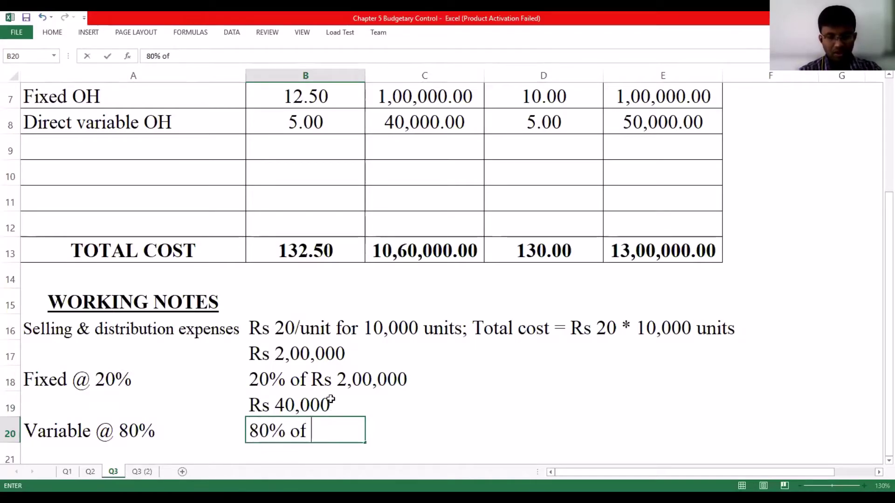
{"action": "key", "text": "BackSpace"}
{"action": "key", "text": "BackSpace"}
{"action": "type", "text": "Rs 2,00,000"}
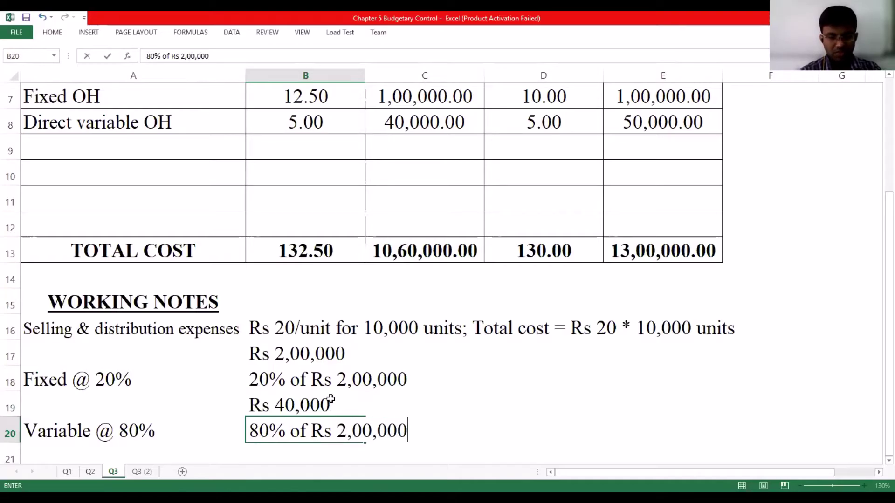